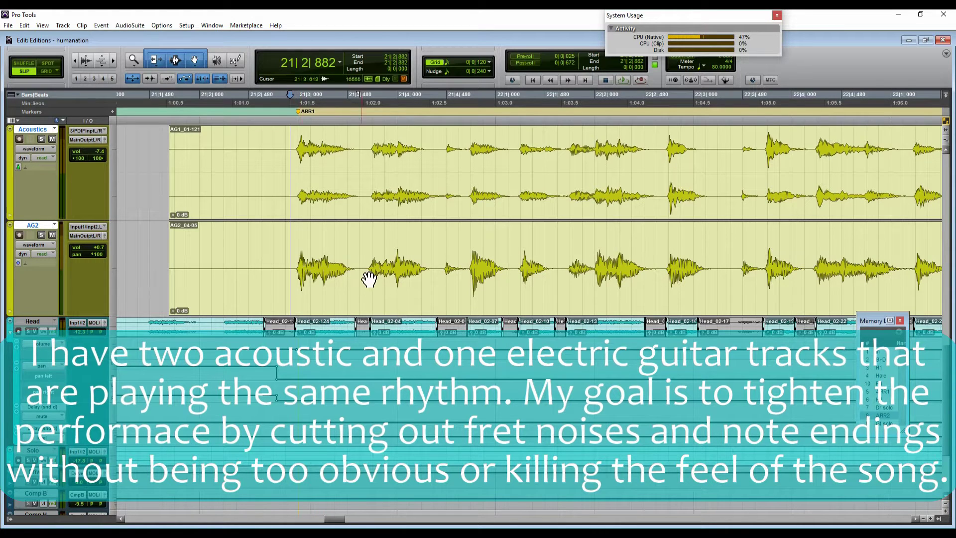
Play the Acoustics and AG2 tracks within the full mix from 21|2|882 to just before the H2 marker
{"action": "key", "text": "t"}
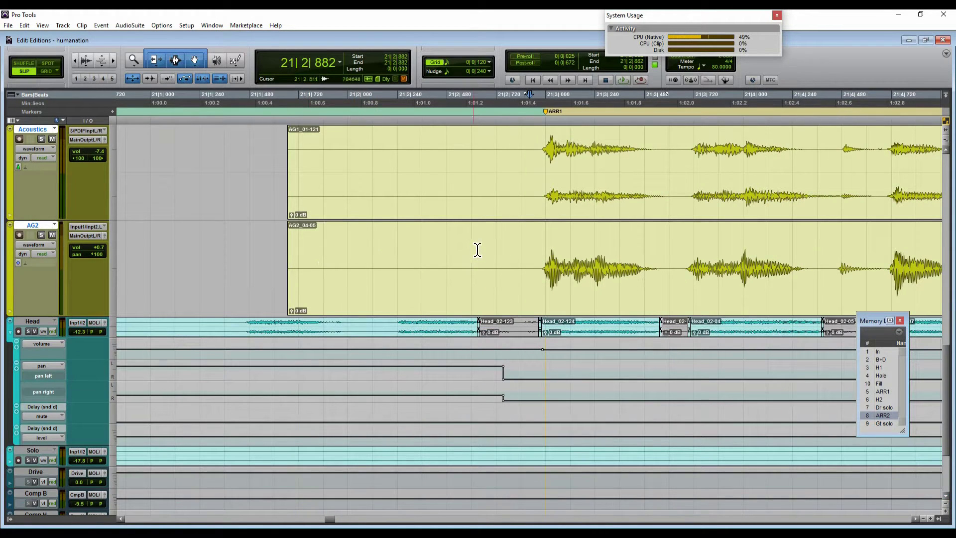
{"action": "key", "text": "ctrl+["}
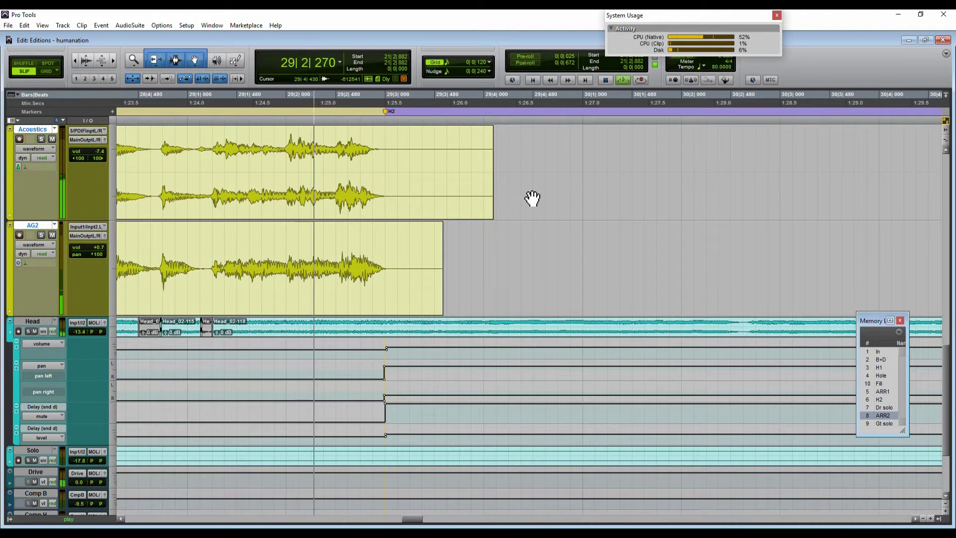
{"action": "key", "text": "space"}
Solo the Acoustics and AG2 tracks and play them from the start of their clips at 21|1|667 through to the end
{"action": "key", "text": "r"}
{"action": "key", "text": "r"}
{"action": "key", "text": "r"}
{"action": "key", "text": "r"}
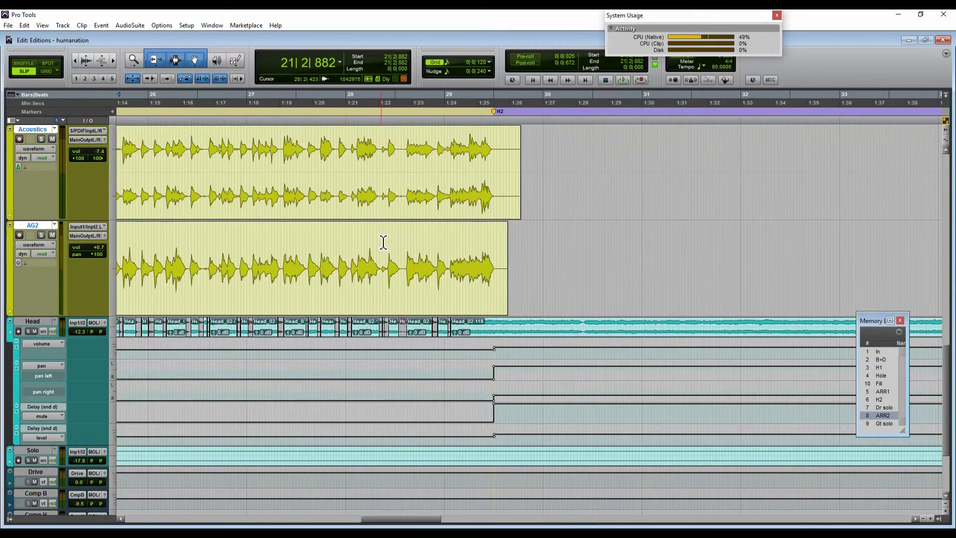
{"action": "left_click", "coordinate": [304, 159]}
{"action": "key", "text": "Tab"}
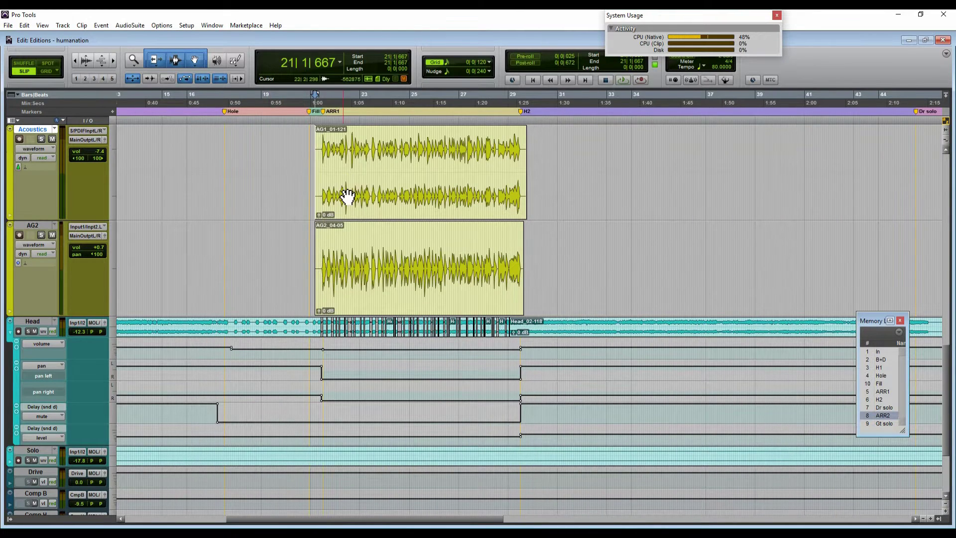
{"action": "key", "text": "t"}
{"action": "key", "text": "t"}
{"action": "key", "text": "t"}
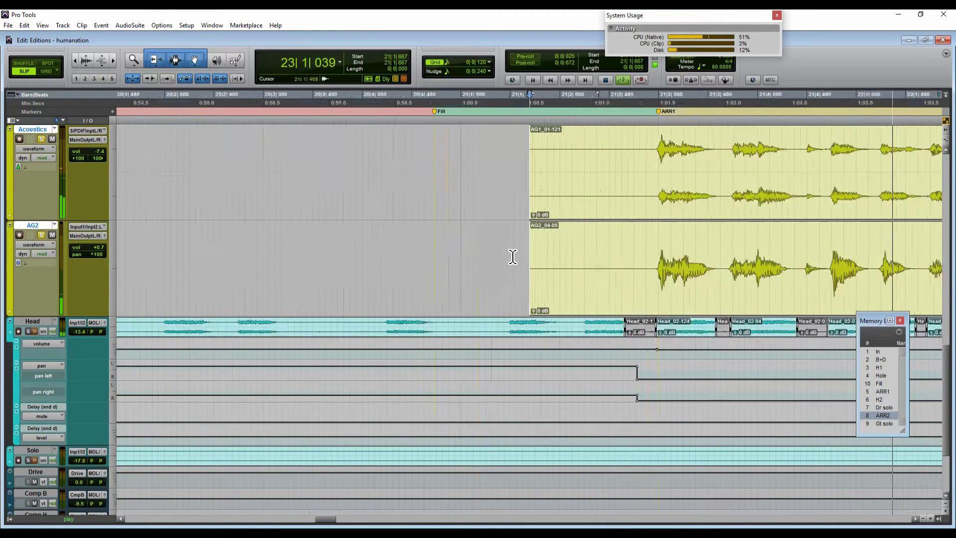
{"action": "key", "text": "ctrl+bracketright"}
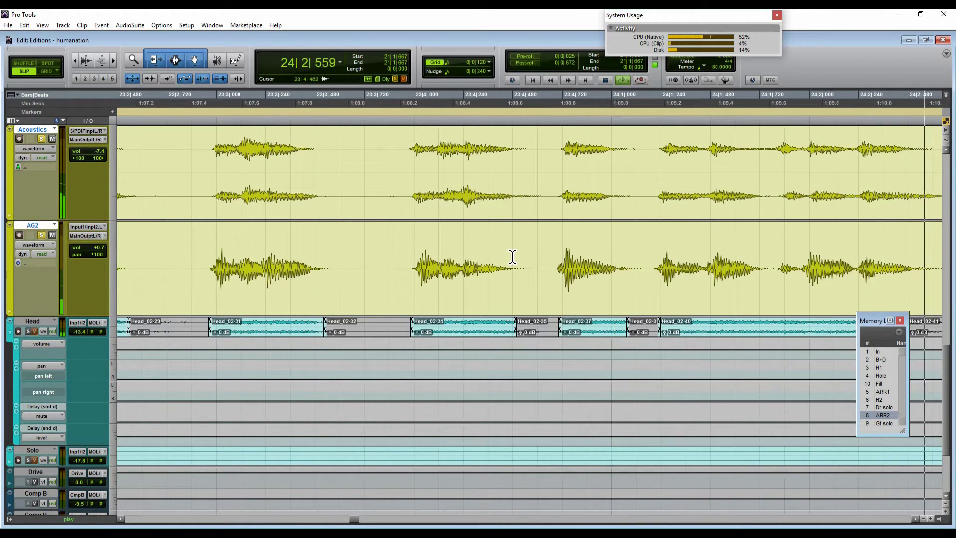
{"action": "key", "text": "ctrl+alt+bracketright"}
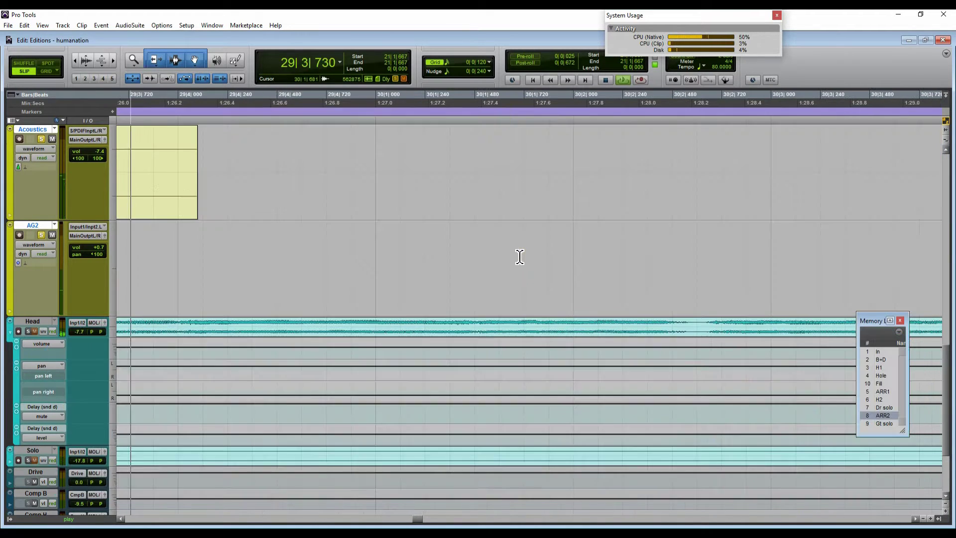
{"action": "key", "text": "space"}
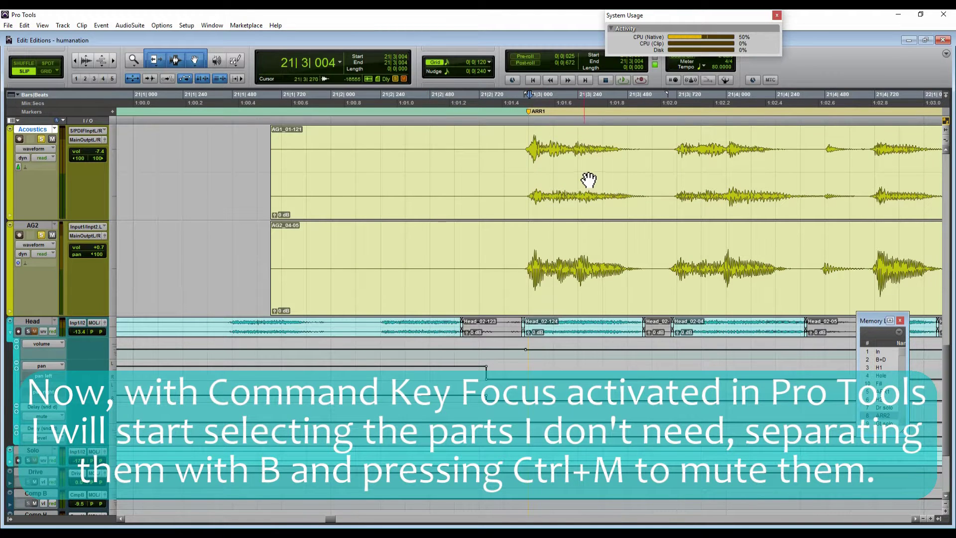
On the Acoustics track, separate and mute the gap at 21|3|445–21|3|713 and the noise gap across beat 4 of bar 21
{"action": "left_click_drag", "start_coordinate": [622, 149], "coordinate": [686, 160]}
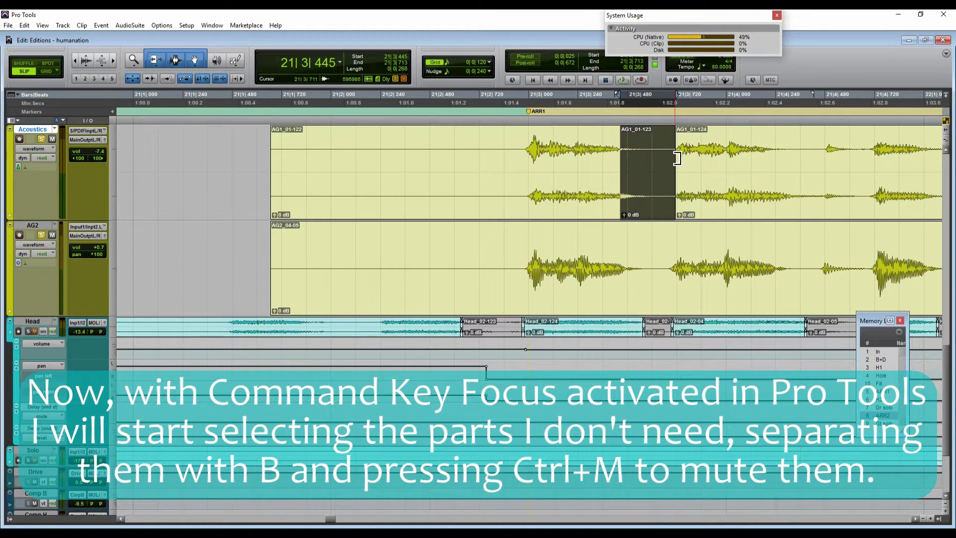
{"action": "key", "text": "ctrl+m"}
{"action": "left_click_drag", "start_coordinate": [772, 150], "coordinate": [629, 141]}
{"action": "key", "text": "ctrl+m"}
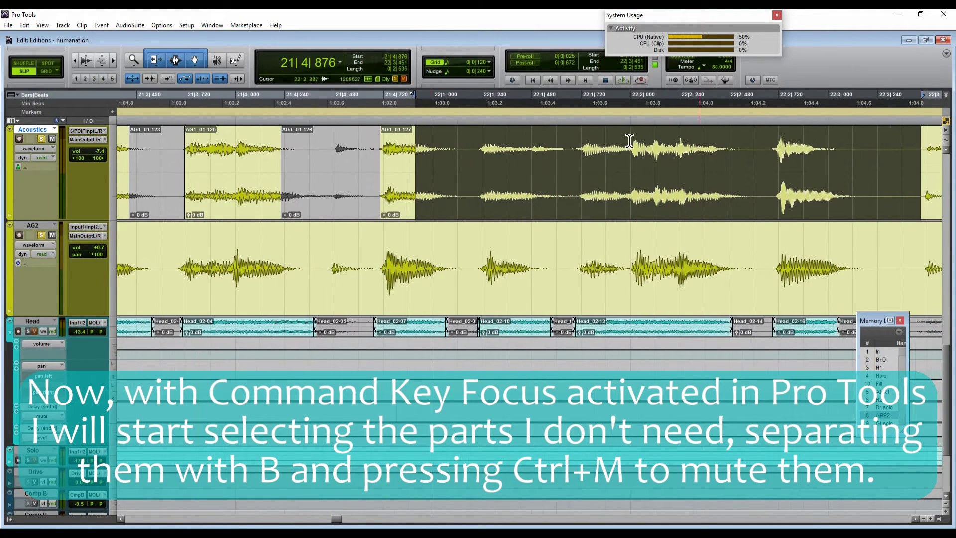
Separate and mute the Acoustics gaps at 21|4|955–22|1|228 and 22|1|482–22|1|714
{"action": "left_click_drag", "start_coordinate": [481, 152], "coordinate": [434, 173]}
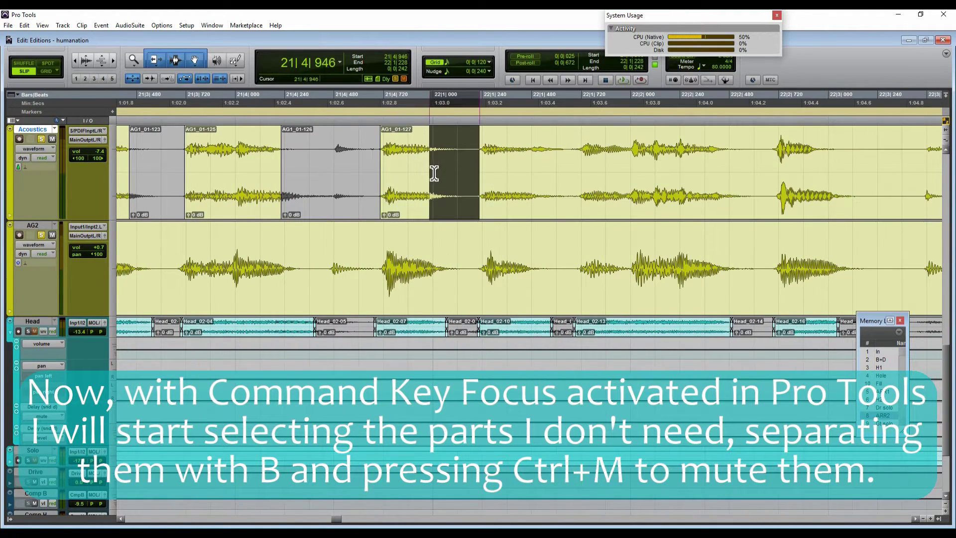
{"action": "key", "text": "ctrl+m"}
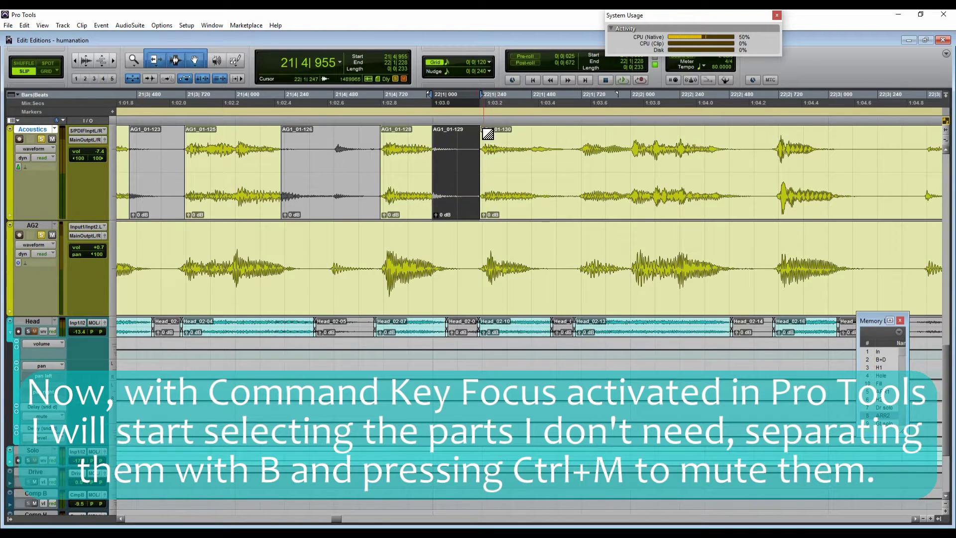
{"action": "left_click_drag", "start_coordinate": [536, 156], "coordinate": [586, 166]}
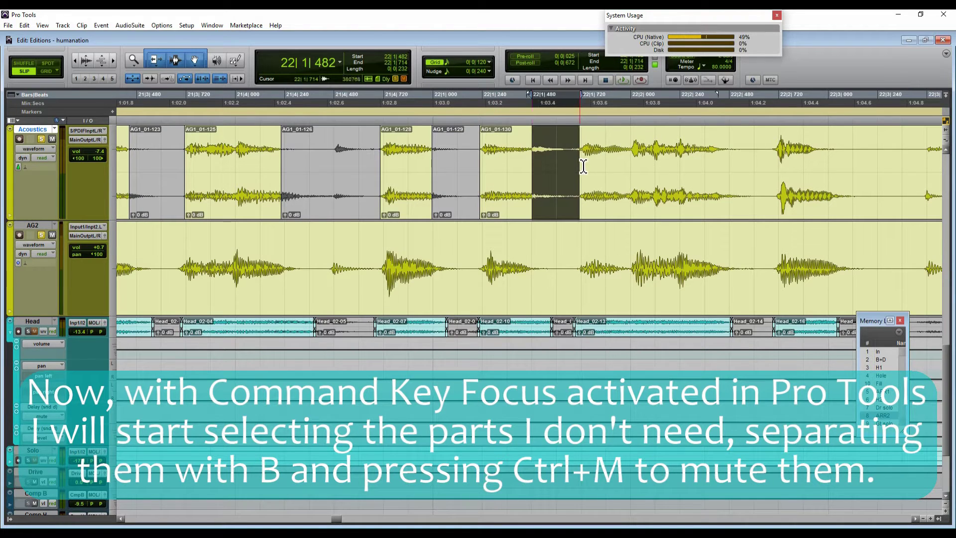
{"action": "key", "text": "ctrl+m"}
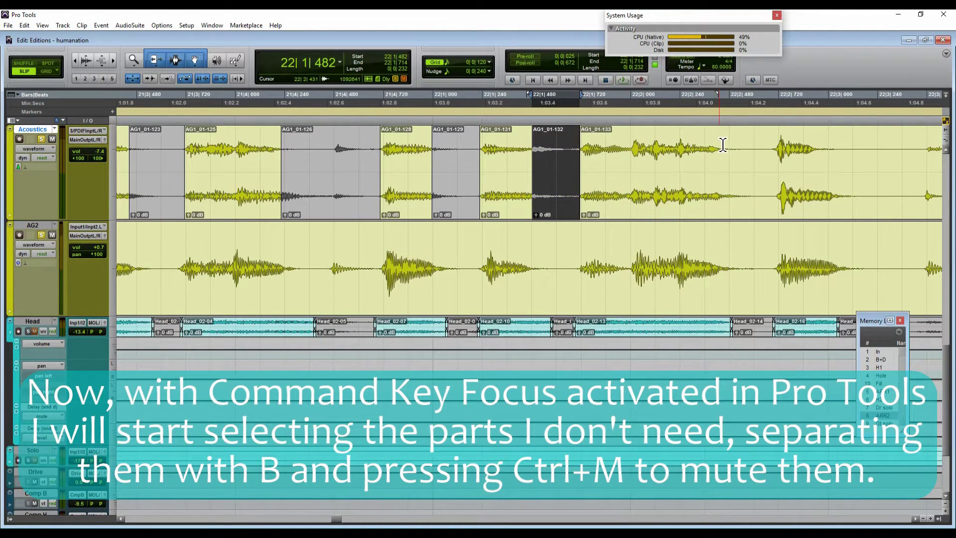
Separate and mute the note endings between strums on the Acoustics track from beat 2 of bar 22 to the downbeat of bar 23
{"action": "left_click_drag", "start_coordinate": [723, 145], "coordinate": [768, 169]}
{"action": "key", "text": "ctrl+m"}
{"action": "key", "text": "b"}
{"action": "key", "text": "ctrl+m"}
{"action": "key", "text": "b"}
{"action": "key", "text": "ctrl+m"}
{"action": "left_click_drag", "start_coordinate": [851, 168], "coordinate": [954, 171]}
{"action": "left_click_drag", "start_coordinate": [467, 170], "coordinate": [424, 169]}
{"action": "key", "text": "b"}
{"action": "key", "text": "ctrl+m"}
Separate and mute the Acoustics gap at 23|1|447–23|1|696 and the remaining gaps between strums through beat 4 of bar 23
{"action": "left_click_drag", "start_coordinate": [514, 170], "coordinate": [568, 173]}
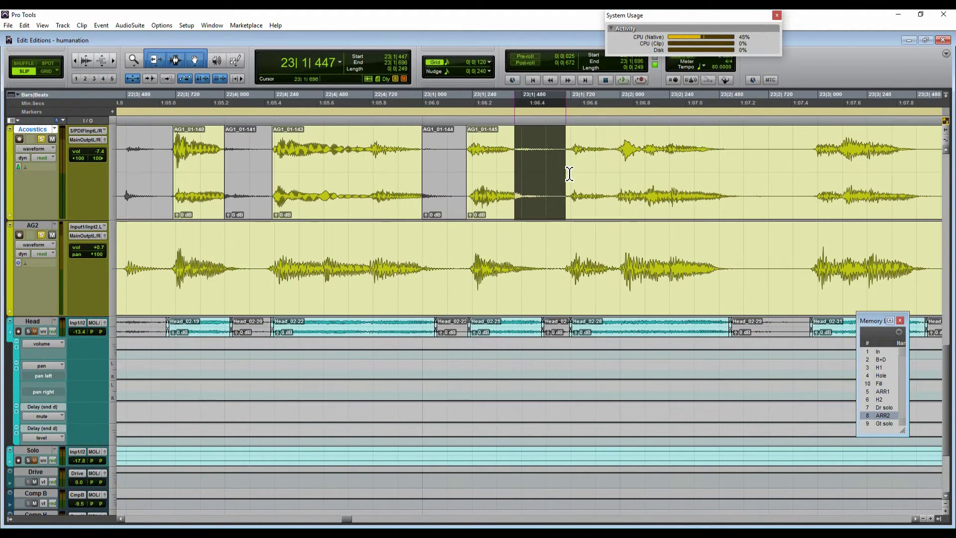
{"action": "key", "text": "b"}
{"action": "key", "text": "ctrl+m"}
{"action": "left_click_drag", "start_coordinate": [722, 152], "coordinate": [814, 155]}
{"action": "key", "text": "b"}
{"action": "key", "text": "ctrl+m"}
{"action": "left_click_drag", "start_coordinate": [906, 160], "coordinate": [689, 157]}
{"action": "key", "text": "b"}
{"action": "key", "text": "ctrl+m"}
{"action": "key", "text": "b"}
{"action": "key", "text": "ctrl+m"}
Separate and mute the gaps between strums on the Acoustics track from the downbeat of bar 24 through beat 2
{"action": "left_click_drag", "start_coordinate": [792, 156], "coordinate": [668, 154]}
{"action": "key", "text": "b"}
{"action": "key", "text": "ctrl+m"}
{"action": "left_click_drag", "start_coordinate": [754, 153], "coordinate": [817, 160]}
{"action": "key", "text": "b"}
{"action": "key", "text": "ctrl+m"}
{"action": "left_click_drag", "start_coordinate": [871, 152], "coordinate": [911, 149]}
{"action": "key", "text": "b"}
{"action": "key", "text": "ctrl+m"}
Separate and mute the Acoustics gaps between strums from beat 3 of bar 24 through beat 1 of bar 25
{"action": "left_click_drag", "start_coordinate": [632, 160], "coordinate": [476, 163]}
{"action": "key", "text": "b"}
{"action": "key", "text": "ctrl+m"}
{"action": "key", "text": "ctrl+m"}
{"action": "left_click_drag", "start_coordinate": [607, 150], "coordinate": [770, 154]}
{"action": "key", "text": "ctrl+m"}
{"action": "key", "text": "ctrl+m"}
Separate and mute the Acoustics gaps in beats 2 and 3 of bar 25, including the one at 25|3|712–25|3|932
{"action": "left_click_drag", "start_coordinate": [865, 161], "coordinate": [918, 161]}
{"action": "key", "text": "ctrl+m"}
{"action": "left_click_drag", "start_coordinate": [523, 160], "coordinate": [669, 161]}
{"action": "key", "text": "ctrl+m"}
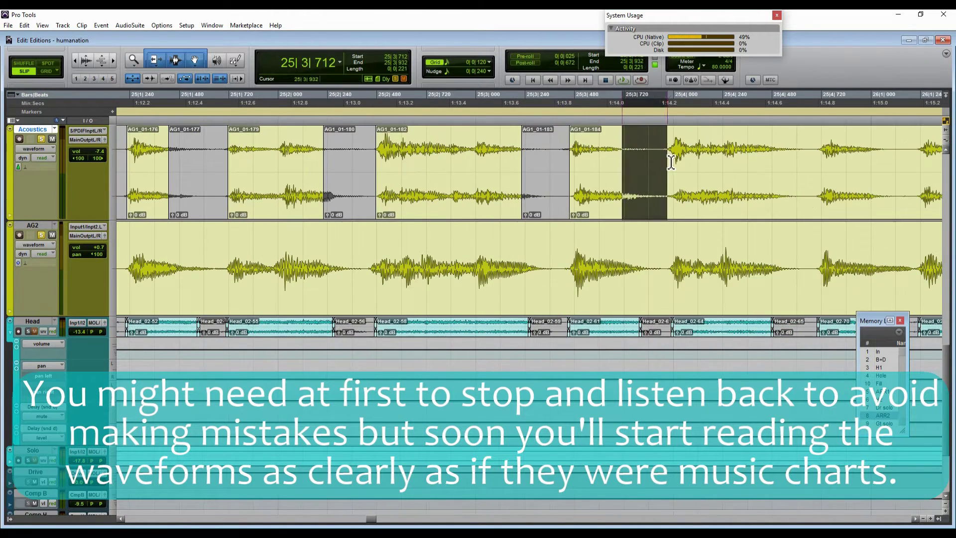
{"action": "key", "text": "ctrl+m"}
Separate and mute the two Acoustics note endings between beat 4 of bar 25 and the downbeat of bar 26
{"action": "left_click_drag", "start_coordinate": [772, 160], "coordinate": [884, 148]}
{"action": "key", "text": "ctrl+m"}
{"action": "key", "text": "b"}
{"action": "key", "text": "ctrl+m"}
Separate and mute the fret noises and note endings between strums on the Acoustics track across beats 1 to 3 of bar 26
{"action": "left_click", "coordinate": [444, 154]}
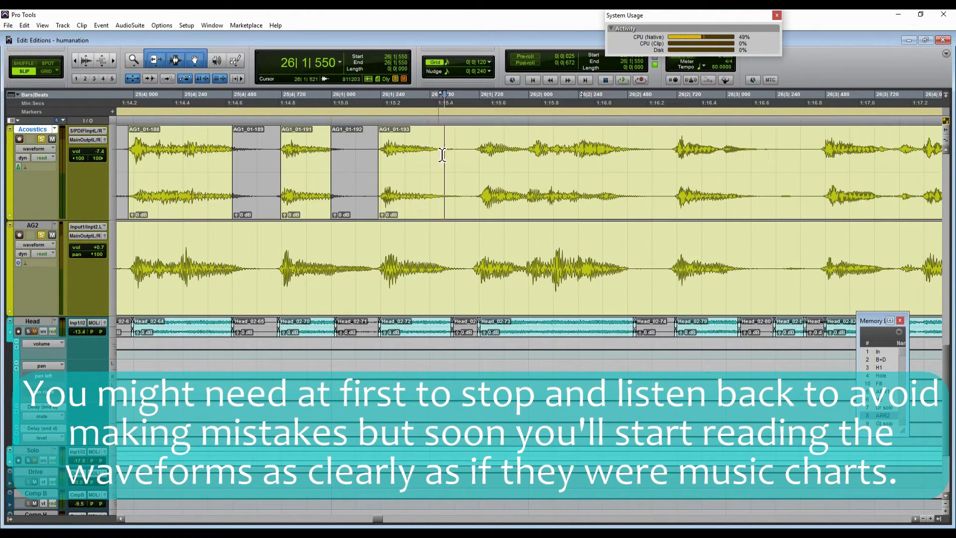
{"action": "left_click_drag", "start_coordinate": [424, 154], "coordinate": [480, 152]}
{"action": "key", "text": "b"}
{"action": "key", "text": "ctrl+m"}
{"action": "key", "text": "b"}
{"action": "key", "text": "ctrl+m"}
{"action": "left_click_drag", "start_coordinate": [615, 150], "coordinate": [825, 152]}
{"action": "key", "text": "b"}
{"action": "key", "text": "ctrl+m"}
Listen to the Acoustics part from 26|3|425, and separate and mute the two gaps around the downbeat of bar 27
{"action": "left_click_drag", "start_coordinate": [875, 154], "coordinate": [943, 154]}
{"action": "left_click", "coordinate": [528, 162]}
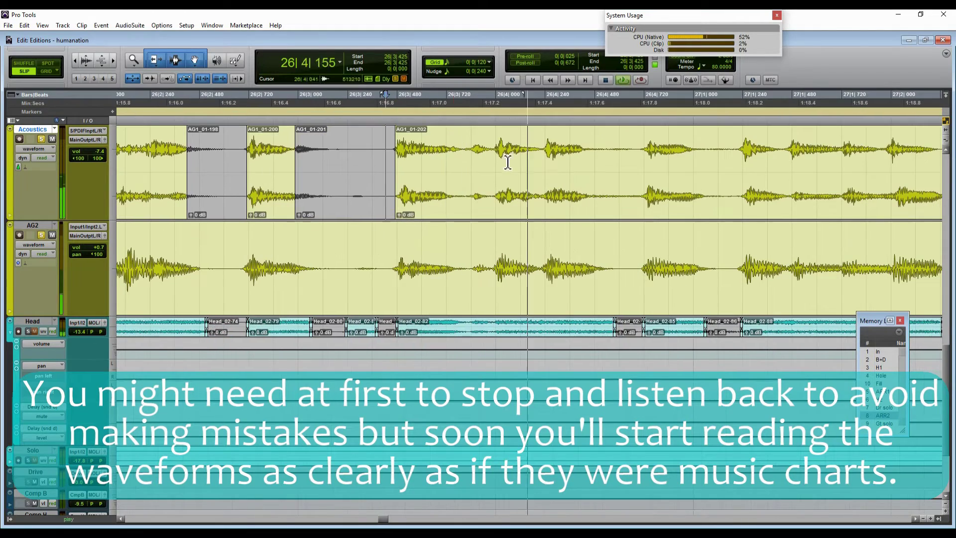
{"action": "left_click_drag", "start_coordinate": [586, 156], "coordinate": [645, 156]}
{"action": "key", "text": "b"}
{"action": "key", "text": "ctrl+m"}
{"action": "left_click_drag", "start_coordinate": [697, 160], "coordinate": [736, 163]}
{"action": "key", "text": "ctrl+m"}
Separate and mute the Acoustics gaps between strums from beat 2 of bar 27 into bar 28
{"action": "left_click_drag", "start_coordinate": [457, 159], "coordinate": [510, 163]}
{"action": "key", "text": "ctrl+m"}
{"action": "left_click_drag", "start_coordinate": [660, 160], "coordinate": [812, 160]}
{"action": "key", "text": "ctrl+m"}
{"action": "key", "text": "ctrl+m"}
{"action": "left_click_drag", "start_coordinate": [594, 160], "coordinate": [797, 169]}
{"action": "key", "text": "ctrl+m"}
{"action": "key", "text": "ctrl+m"}
Separate and mute the Acoustics gap at 28|2|945–28|3|433 and the last gap before the ending strums
{"action": "left_click_drag", "start_coordinate": [549, 151], "coordinate": [642, 154]}
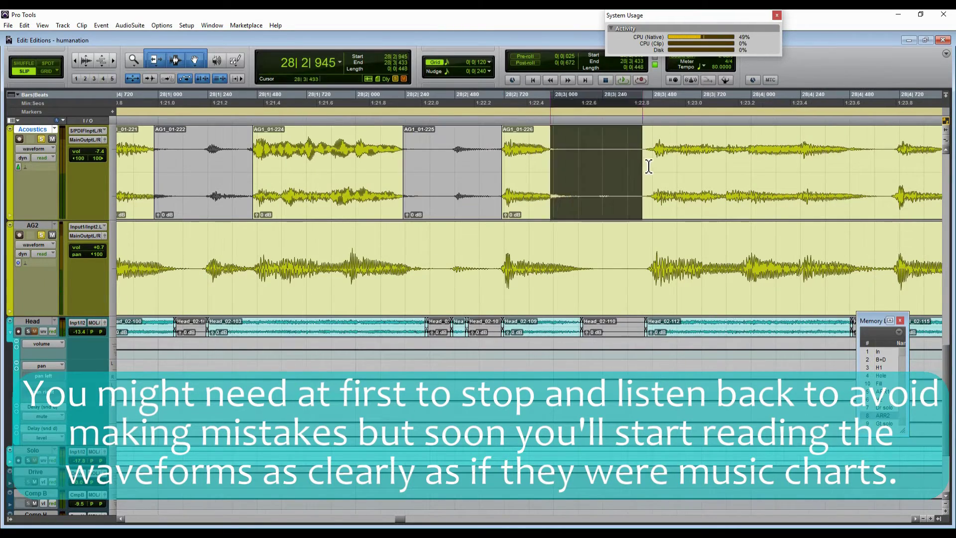
{"action": "key", "text": "ctrl+m"}
{"action": "left_click_drag", "start_coordinate": [393, 152], "coordinate": [553, 152]}
{"action": "key", "text": "ctrl+m"}
On the AG2 track, separate and mute the gap at 21|3|471–21|3|699 and the noise gap across beat 4 of bar 21
{"action": "key", "text": "ctrl+bracketleft"}
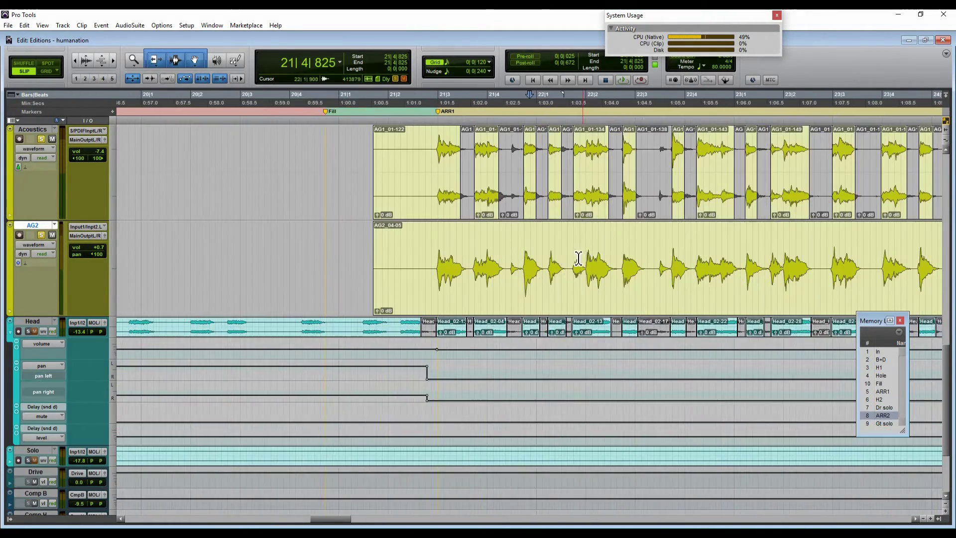
{"action": "key", "text": "ctrl+bracketright"}
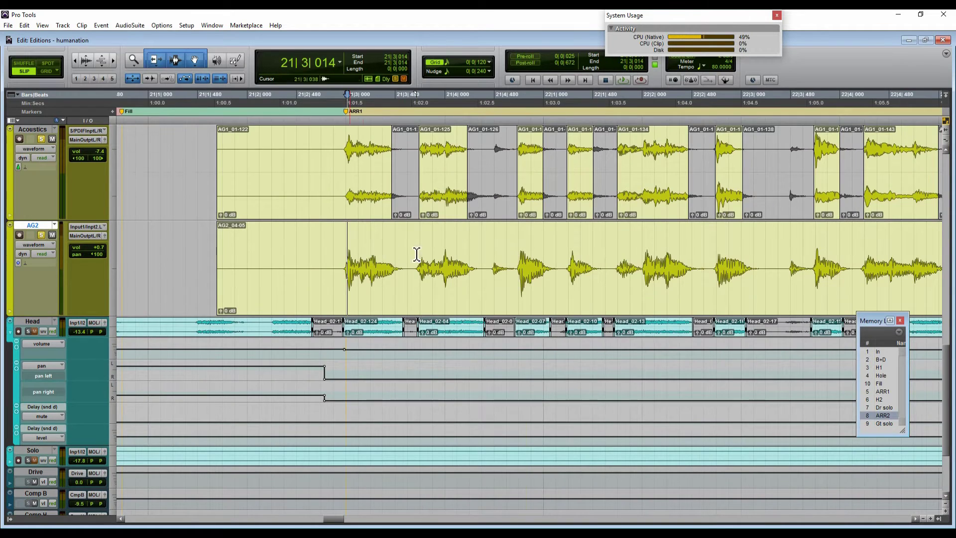
{"action": "key", "text": "ctrl+bracketright"}
{"action": "key", "text": "ctrl+bracketright"}
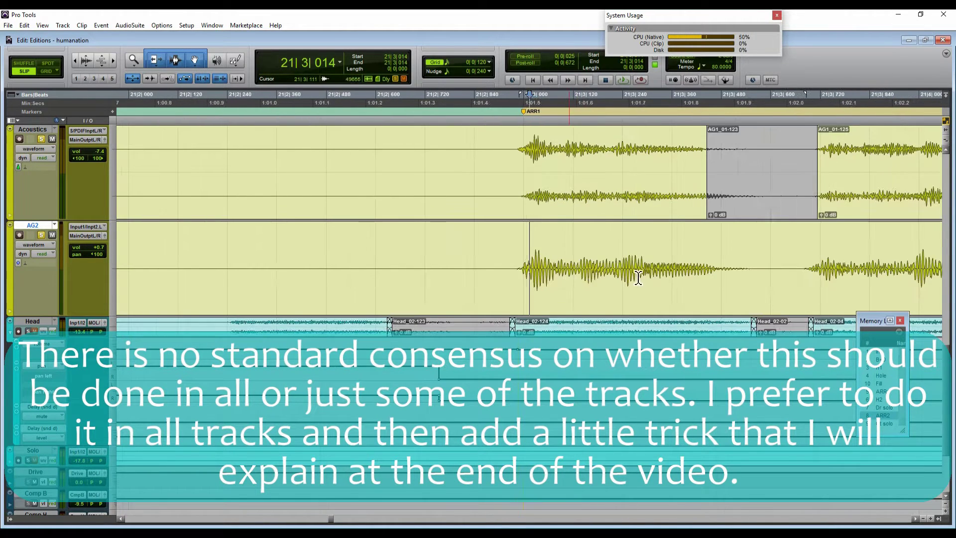
{"action": "key", "text": "ctrl+bracketleft"}
{"action": "left_click_drag", "start_coordinate": [628, 264], "coordinate": [674, 272]}
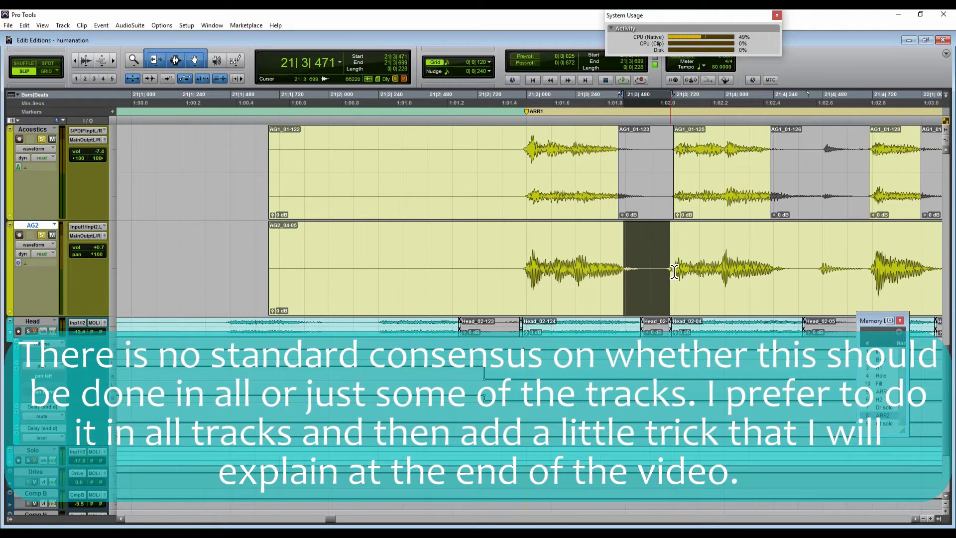
{"action": "left_click_drag", "start_coordinate": [776, 270], "coordinate": [942, 274]}
{"action": "key", "text": "ctrl+m"}
{"action": "key", "text": "ctrl+m"}
Separate and mute the AG2 gaps at the downbeat of bar 22, late in its first beat, and at 22|2|443–22|2|714
{"action": "left_click_drag", "start_coordinate": [274, 269], "coordinate": [418, 269]}
{"action": "key", "text": "ctrl+m"}
{"action": "left_click_drag", "start_coordinate": [561, 264], "coordinate": [617, 265]}
{"action": "key", "text": "ctrl+m"}
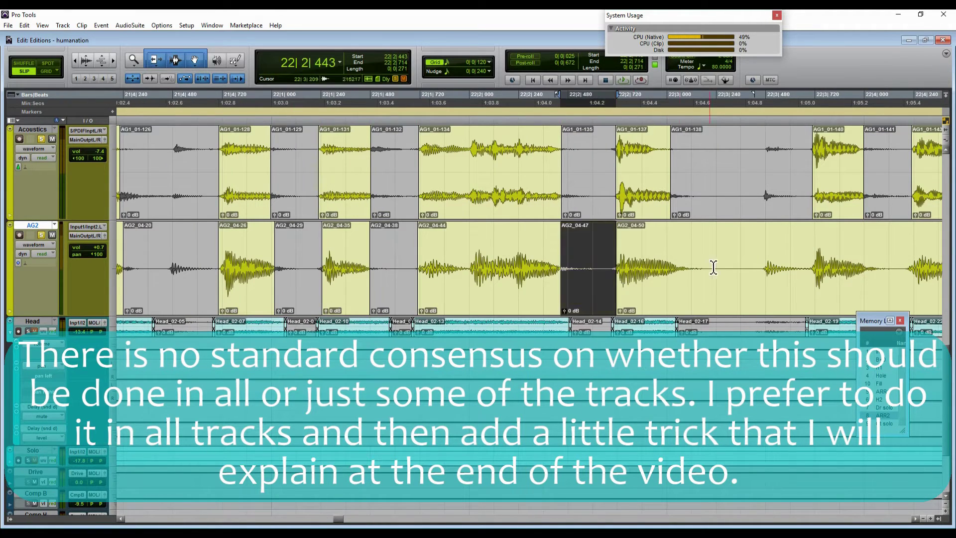
{"action": "key", "text": "ctrl+m"}
Separate and mute the AG2 gaps between strums from beat 3 of bar 22 through beat 1 of bar 23
{"action": "left_click_drag", "start_coordinate": [678, 265], "coordinate": [909, 261]}
{"action": "key", "text": "ctrl+m"}
{"action": "left_click_drag", "start_coordinate": [930, 262], "coordinate": [943, 261]}
{"action": "left_click_drag", "start_coordinate": [500, 262], "coordinate": [645, 265]}
{"action": "key", "text": "ctrl+m"}
Separate and mute the AG2 gaps in beats 2 to 4 of bar 23 and the one at 24|1|020–24|1|218
{"action": "left_click_drag", "start_coordinate": [800, 269], "coordinate": [943, 271]}
{"action": "key", "text": "ctrl+m"}
{"action": "left_click_drag", "start_coordinate": [386, 270], "coordinate": [490, 270]}
{"action": "key", "text": "ctrl+m"}
{"action": "left_click_drag", "start_coordinate": [580, 270], "coordinate": [733, 267]}
{"action": "key", "text": "ctrl+m"}
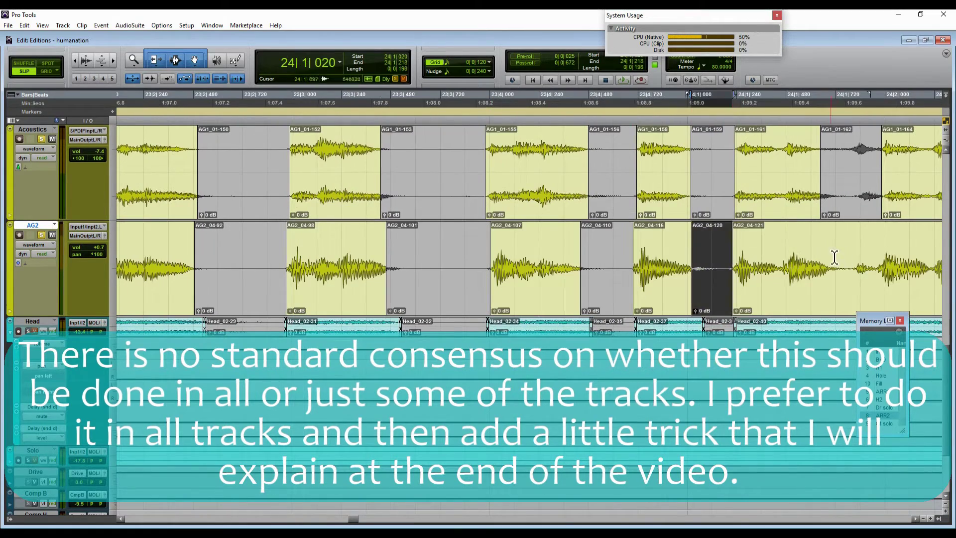
Separate and mute the remaining note endings between strums on the AG2 track in bar 24, up to beat 4
{"action": "left_click_drag", "start_coordinate": [827, 257], "coordinate": [880, 258]}
{"action": "key", "text": "ctrl+m"}
{"action": "left_click_drag", "start_coordinate": [929, 258], "coordinate": [943, 258]}
{"action": "left_click_drag", "start_coordinate": [361, 258], "coordinate": [401, 259]}
{"action": "key", "text": "ctrl+m"}
{"action": "left_click_drag", "start_coordinate": [468, 258], "coordinate": [696, 259]}
{"action": "key", "text": "ctrl+m"}
Separate and mute the AG2 gaps between strums from the end of bar 24 through beat 2 of bar 25
{"action": "left_click_drag", "start_coordinate": [846, 262], "coordinate": [942, 264]}
{"action": "key", "text": "ctrl+m"}
{"action": "left_click_drag", "start_coordinate": [392, 267], "coordinate": [443, 267]}
{"action": "key", "text": "ctrl+m"}
{"action": "left_click_drag", "start_coordinate": [549, 266], "coordinate": [587, 266]}
{"action": "key", "text": "ctrl+m"}
Separate and mute the AG2 gap at 25|3|257–25|3|460 and the following gaps up to the downbeat of bar 26
{"action": "left_click_drag", "start_coordinate": [745, 274], "coordinate": [787, 279]}
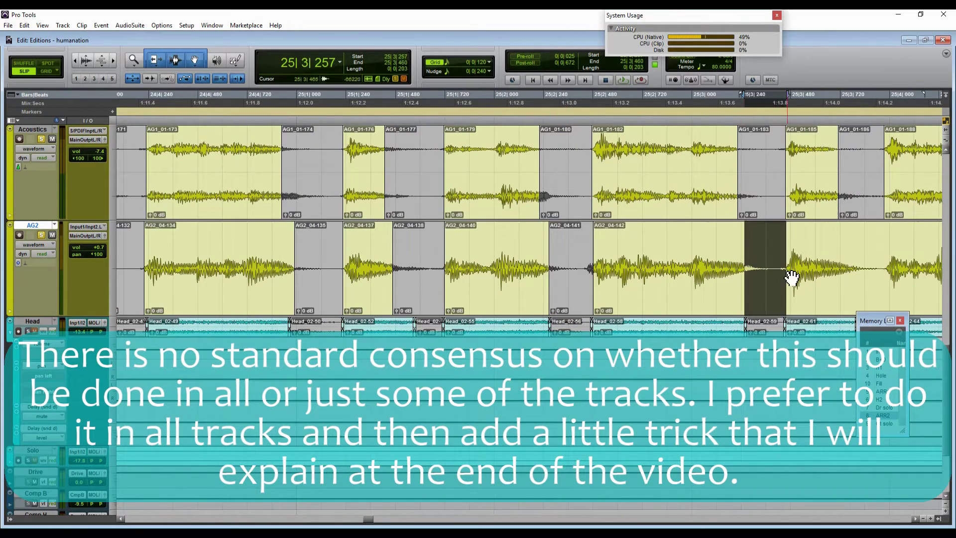
{"action": "key", "text": "ctrl+m"}
{"action": "left_click_drag", "start_coordinate": [851, 269], "coordinate": [943, 267]}
{"action": "key", "text": "ctrl+m"}
{"action": "left_click_drag", "start_coordinate": [283, 257], "coordinate": [328, 262]}
{"action": "key", "text": "ctrl+m"}
Separate and mute the AG2 gap at 26|1|475–26|1|690 and the two longer gaps through beat 3 of bar 26
{"action": "left_click_drag", "start_coordinate": [477, 268], "coordinate": [523, 269]}
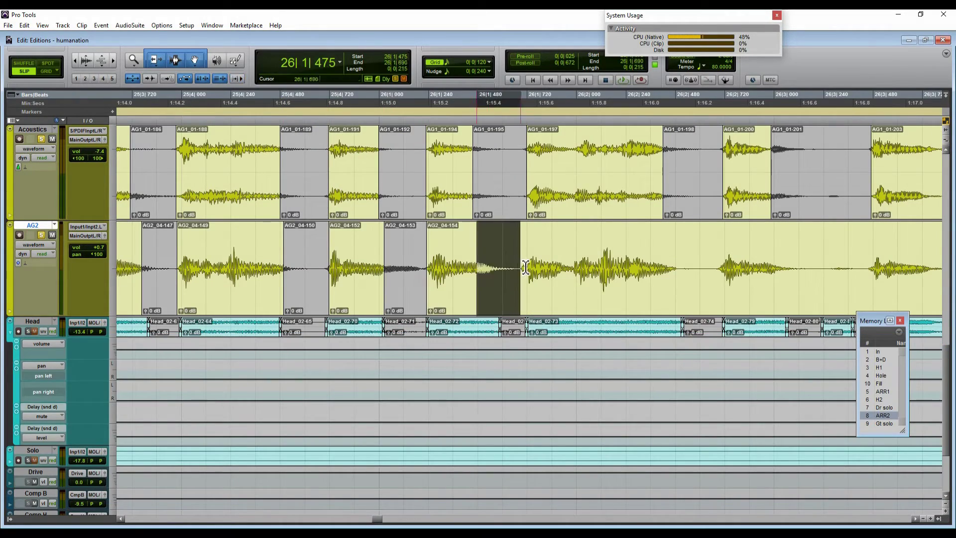
{"action": "key", "text": "ctrl+e"}
{"action": "left_click_drag", "start_coordinate": [666, 269], "coordinate": [717, 269]}
{"action": "key", "text": "ctrl+e"}
{"action": "left_click_drag", "start_coordinate": [782, 269], "coordinate": [875, 269]}
{"action": "key", "text": "ctrl+e"}
Separate and mute the AG2 noise at 26|3|778–26|3|940 and the two gaps around the downbeat of bar 27
{"action": "scroll", "coordinate": [871, 269], "scroll_direction": "right", "scroll_amount": 10}
{"action": "left_click_drag", "start_coordinate": [356, 269], "coordinate": [395, 277]}
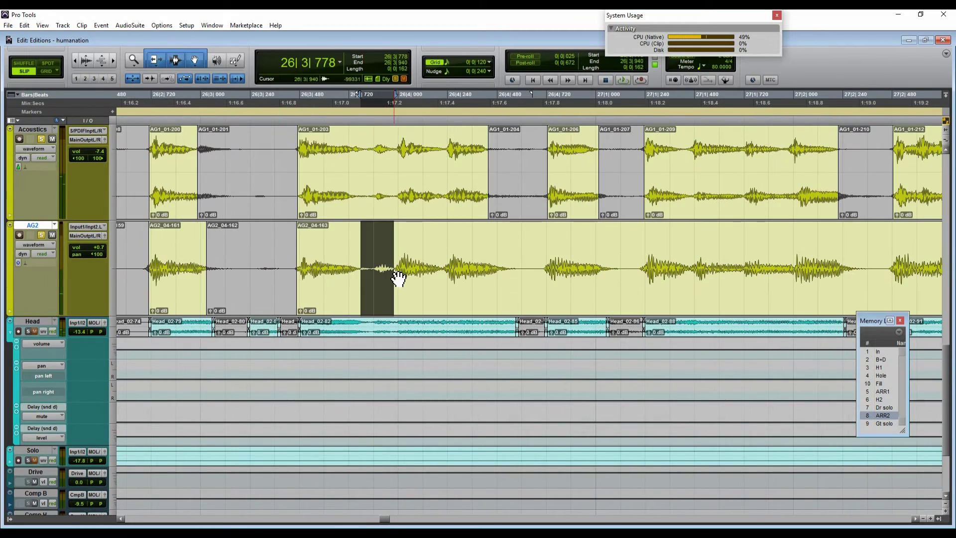
{"action": "key", "text": "ctrl+m"}
{"action": "key", "text": "ctrl+m"}
{"action": "left_click_drag", "start_coordinate": [500, 268], "coordinate": [642, 267]}
{"action": "key", "text": "ctrl+m"}
Separate and mute the AG2 gap in beat 2 of bar 27, the 27|3|247–27|3|477 gap and the gap leading into beat 4
{"action": "left_click_drag", "start_coordinate": [845, 264], "coordinate": [890, 262]}
{"action": "key", "text": "ctrl+m"}
{"action": "left_click_drag", "start_coordinate": [430, 268], "coordinate": [477, 269]}
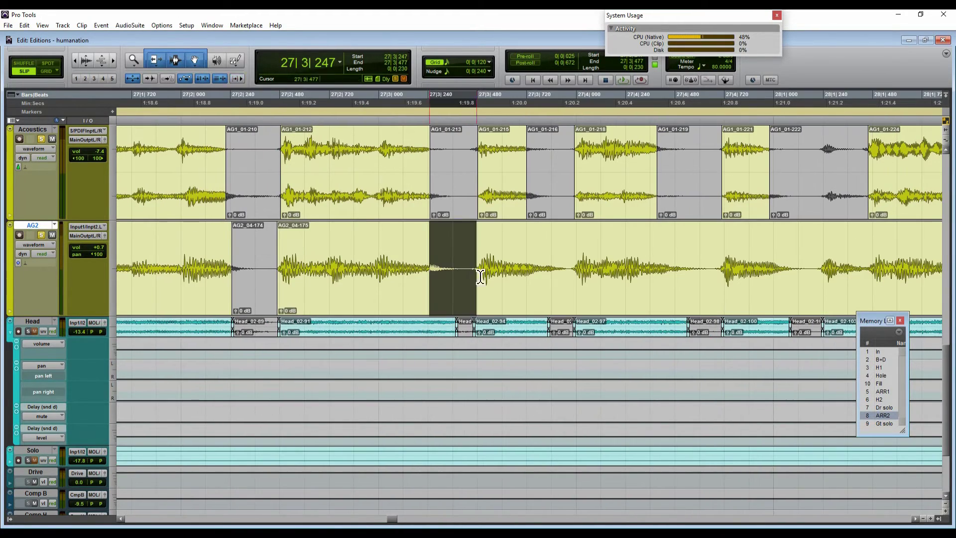
{"action": "key", "text": "ctrl+e"}
{"action": "left_click_drag", "start_coordinate": [535, 269], "coordinate": [574, 269]}
{"action": "key", "text": "ctrl+e"}
Separate and mute the AG2 gap in beat 4 of bar 27 and the one at 28|1|011–28|1|226
{"action": "left_click_drag", "start_coordinate": [651, 269], "coordinate": [719, 269]}
{"action": "key", "text": "ctrl+e"}
{"action": "left_click_drag", "start_coordinate": [776, 262], "coordinate": [820, 259]}
{"action": "key", "text": "ctrl+m"}
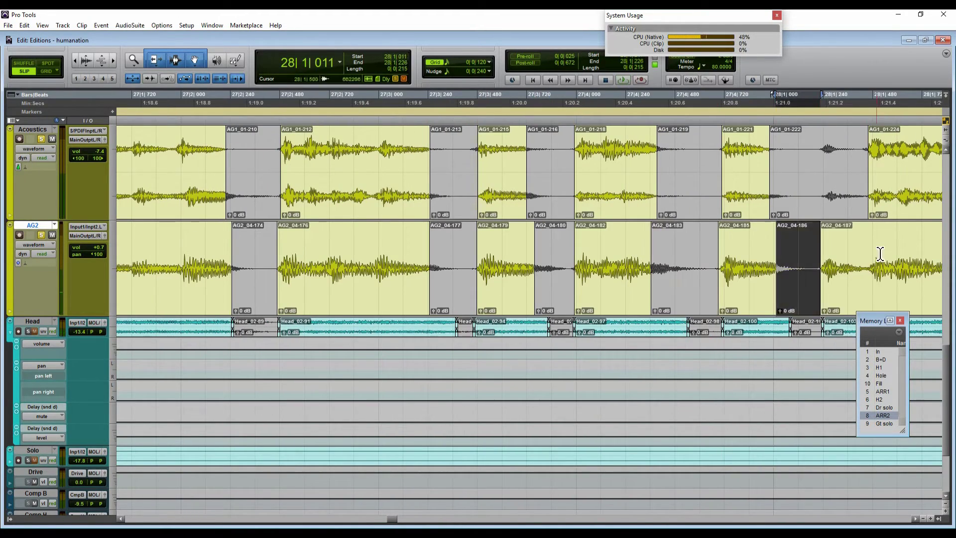
Separate and mute the remaining AG2 gaps in bar 28, ending with the one at 28|4|948–29|1|245
{"action": "left_click_drag", "start_coordinate": [655, 264], "coordinate": [745, 264]}
{"action": "key", "text": "ctrl+m"}
{"action": "left_click_drag", "start_coordinate": [812, 264], "coordinate": [890, 264]}
{"action": "key", "text": "ctrl+m"}
{"action": "key", "text": "ctrl+m"}
{"action": "left_click_drag", "start_coordinate": [412, 264], "coordinate": [559, 264]}
{"action": "key", "text": "ctrl+m"}
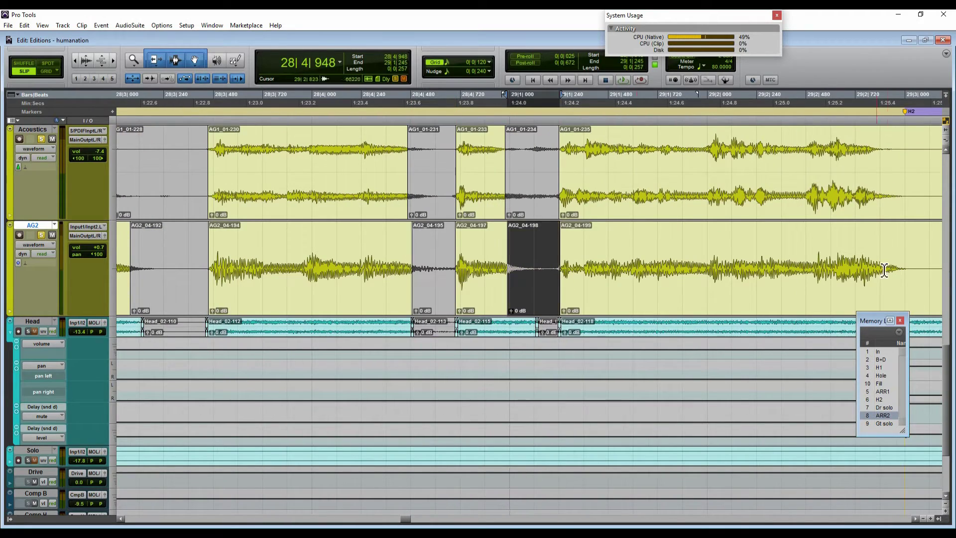
Select all AG2 clips from 21|1|667 to the last clip in bar 29 and create crossfades at every division
{"action": "left_click_drag", "start_coordinate": [896, 265], "coordinate": [916, 265]}
{"action": "key", "text": "r"}
{"action": "key", "text": "ctrl+bracketleft"}
{"action": "key", "text": "ctrl+bracketleft"}
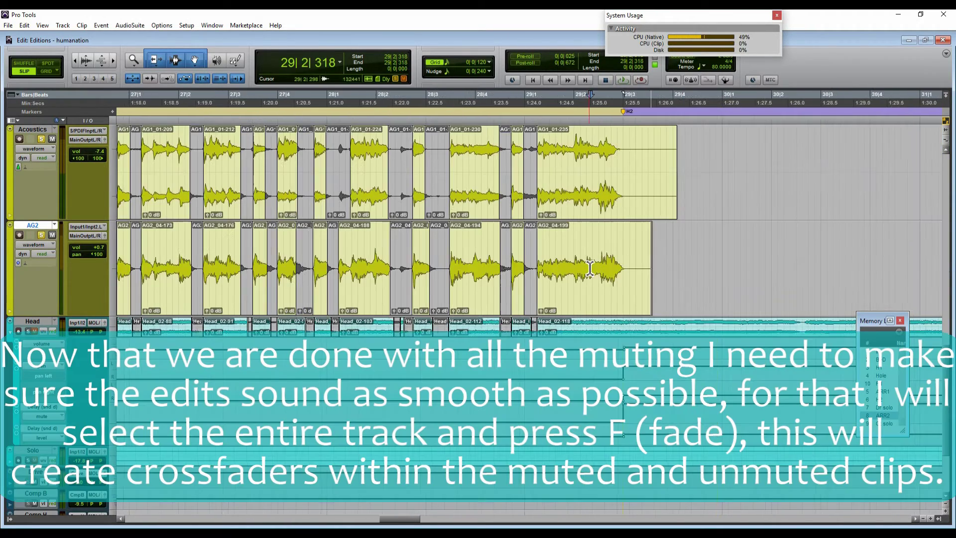
{"action": "left_click", "coordinate": [557, 298]}
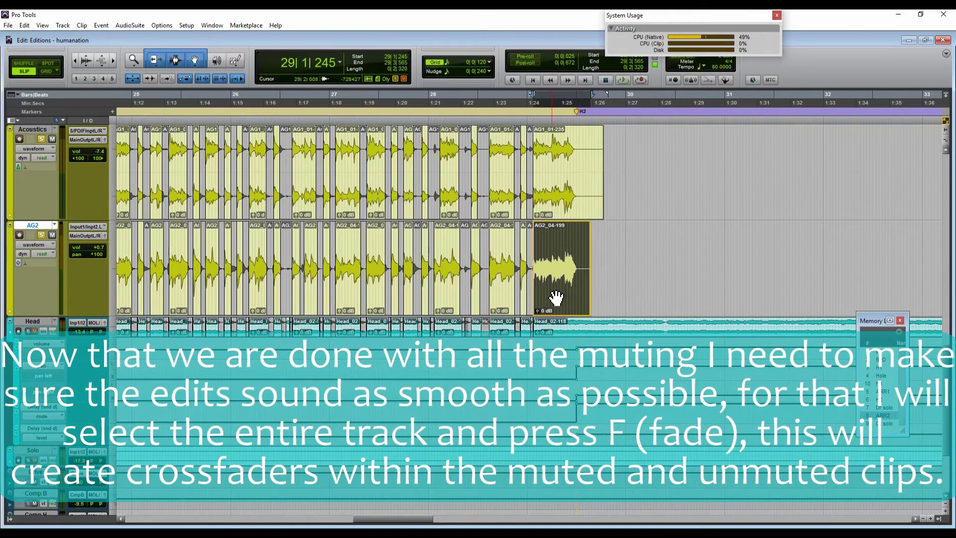
{"action": "key", "text": "ctrl+bracketleft"}
{"action": "key", "text": "ctrl+bracketleft"}
{"action": "left_click", "coordinate": [344, 295], "text": "shift"}
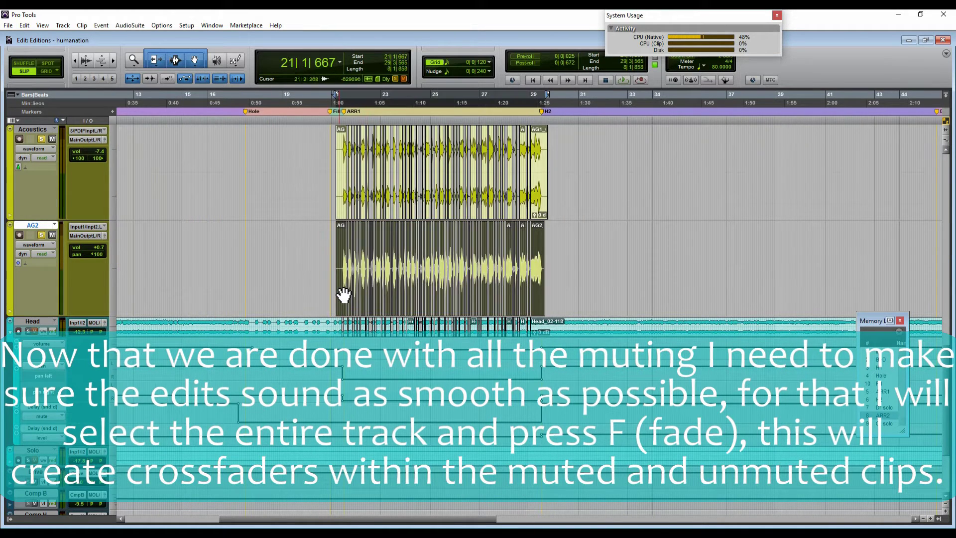
{"action": "key", "text": "ctrl+bracketright"}
{"action": "key", "text": "ctrl+bracketright"}
{"action": "key", "text": "ctrl+bracketright"}
{"action": "key", "text": "ctrl+bracketright"}
{"action": "key", "text": "ctrl+bracketright"}
{"action": "key", "text": "ctrl+bracketright"}
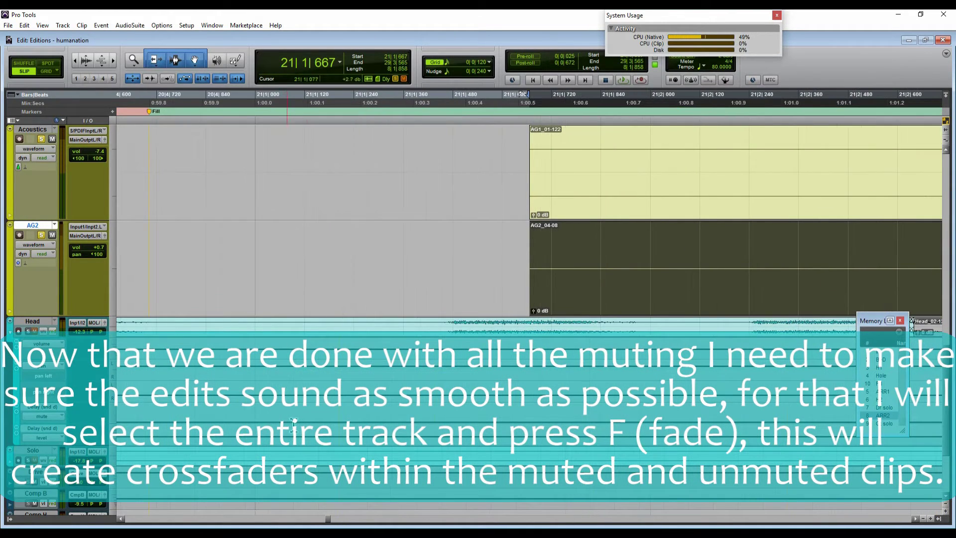
{"action": "left_click", "coordinate": [357, 520]}
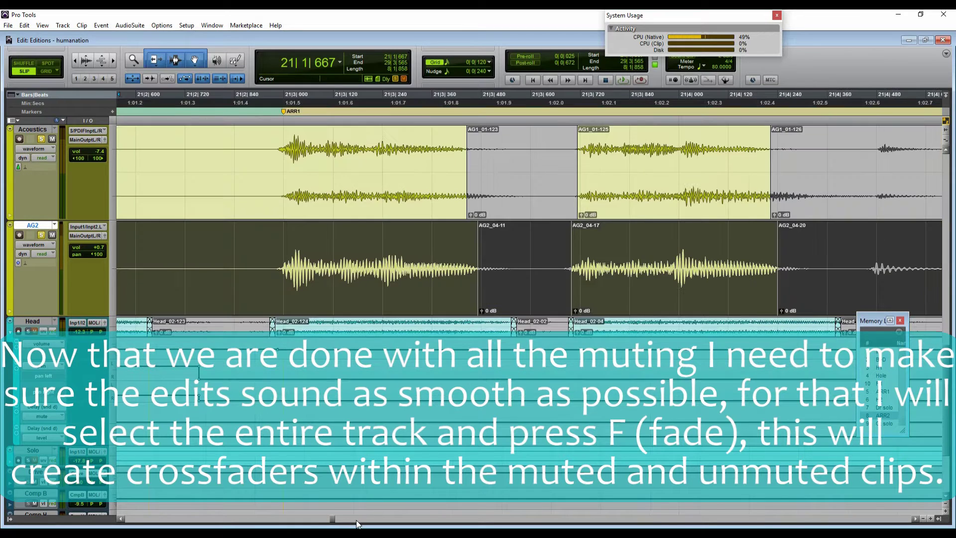
{"action": "left_click", "coordinate": [357, 520]}
{"action": "left_click", "coordinate": [357, 520]}
{"action": "left_click", "coordinate": [381, 520]}
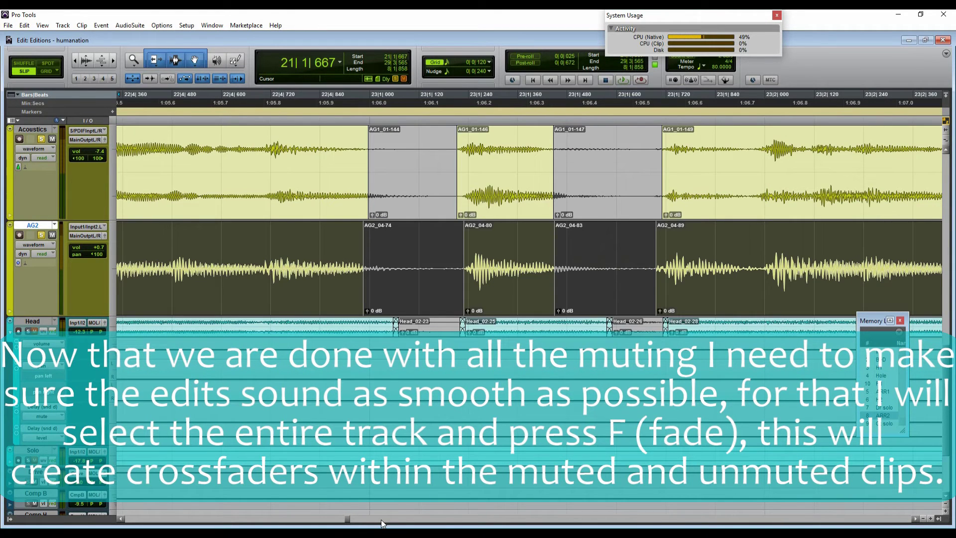
{"action": "key", "text": "f"}
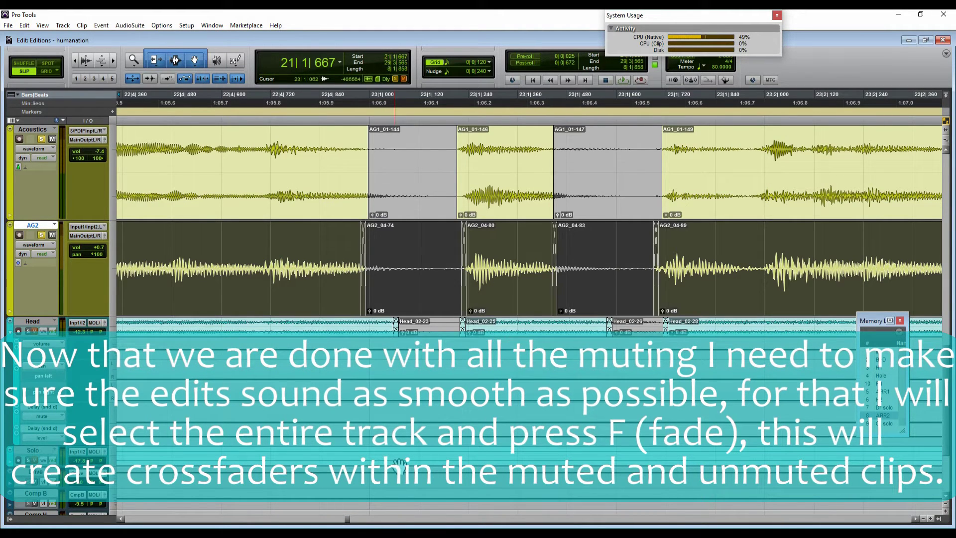
Select all Acoustics clips from 21|1|667 to 29|4|095 and create crossfades at every division
{"action": "key", "text": "r"}
{"action": "key", "text": "r"}
{"action": "key", "text": "r"}
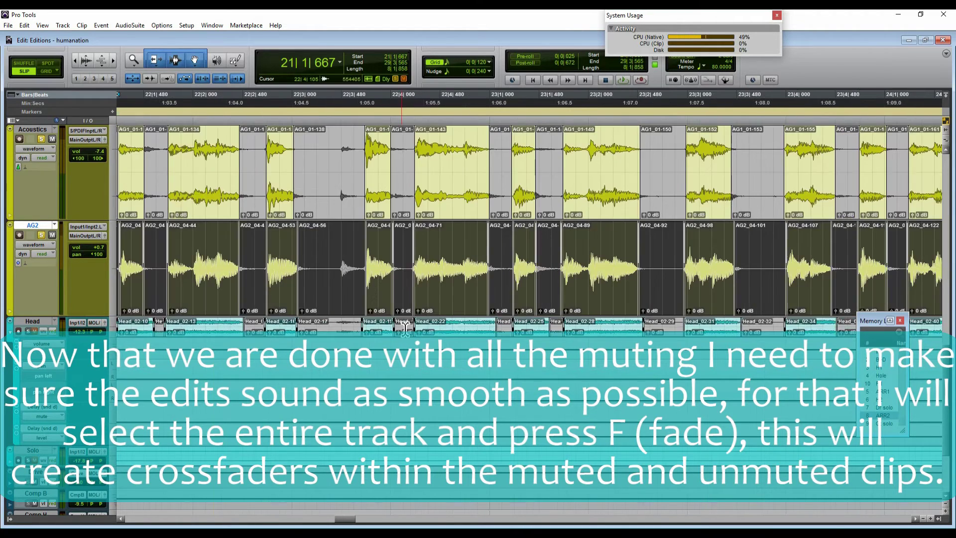
{"action": "key", "text": "r"}
{"action": "key", "text": "r"}
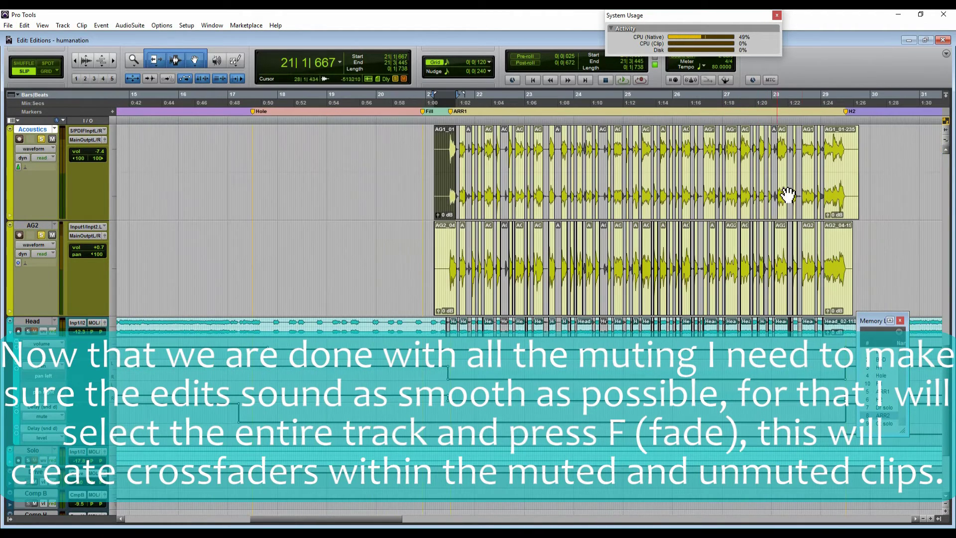
{"action": "left_click", "coordinate": [849, 197], "text": "shift"}
{"action": "key", "text": "t"}
{"action": "key", "text": "t"}
{"action": "key", "text": "t"}
{"action": "key", "text": "t"}
{"action": "key", "text": "t"}
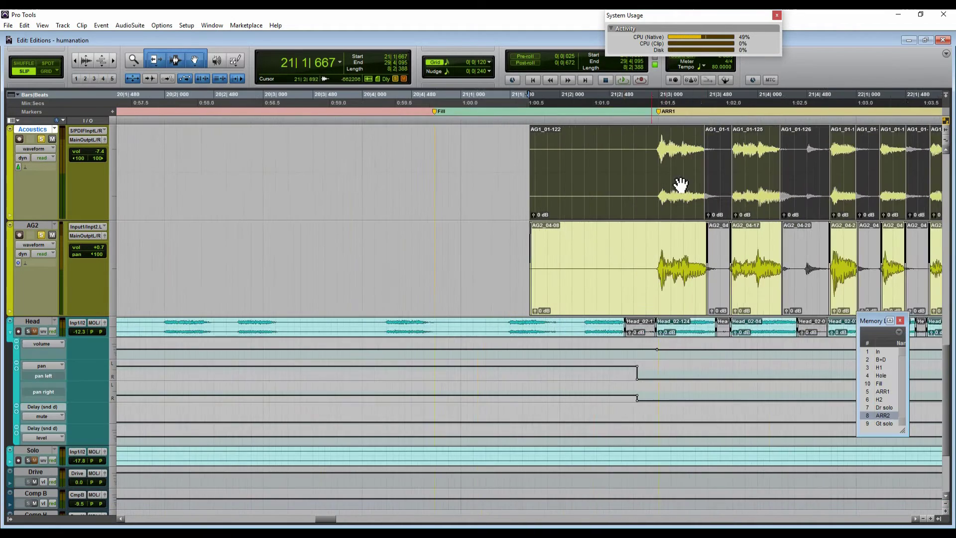
{"action": "left_click", "coordinate": [379, 519]}
{"action": "left_click", "coordinate": [379, 519]}
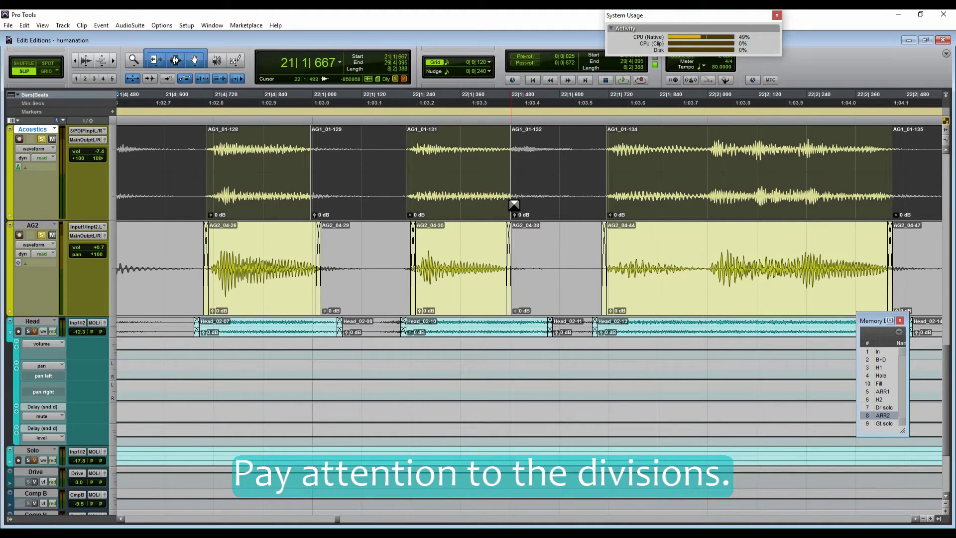
{"action": "key", "text": "f"}
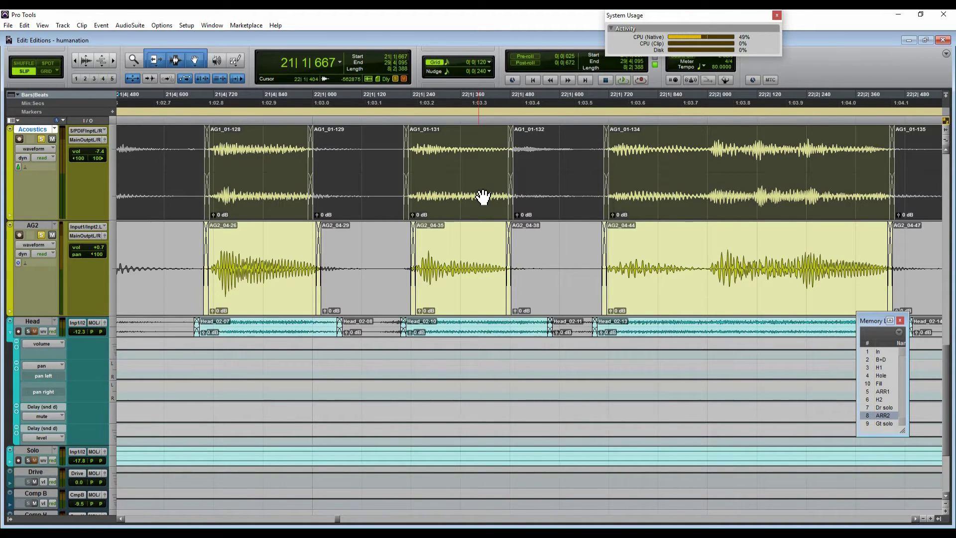
Recall the ARR1 memory location and play back the crossfaded guitars, both soloed and with the other instruments
{"action": "key", "text": "r"}
{"action": "key", "text": "r"}
{"action": "key", "text": "r"}
{"action": "key", "text": "r"}
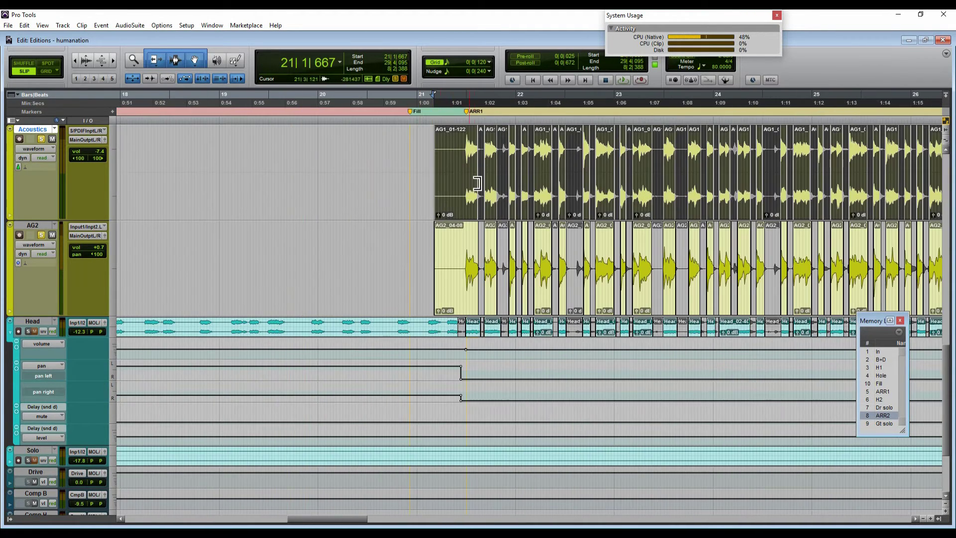
{"action": "left_click", "coordinate": [469, 164]}
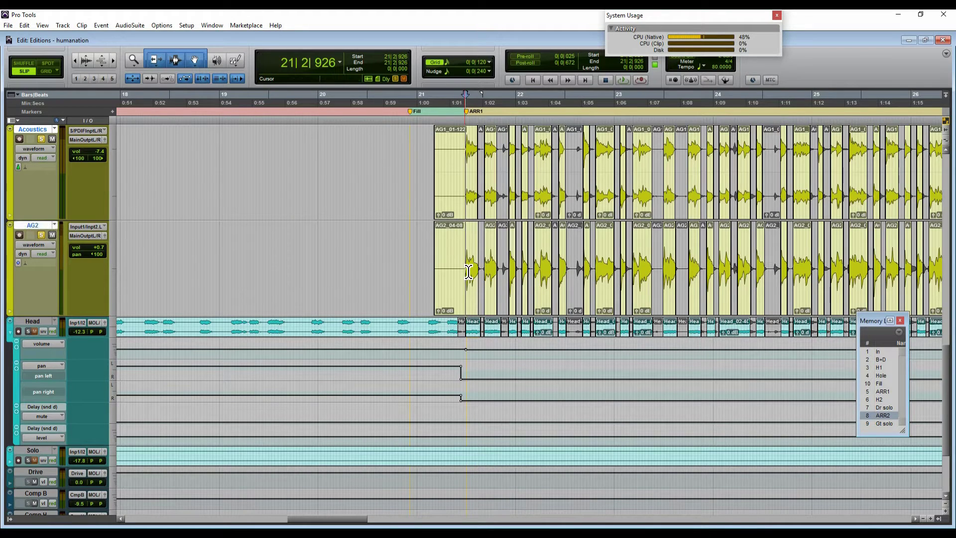
{"action": "left_click", "coordinate": [883, 392]}
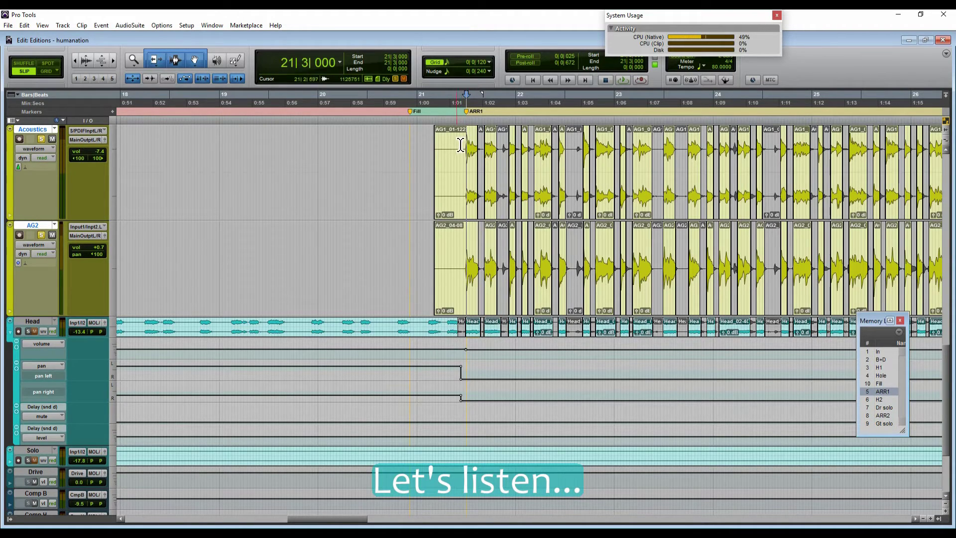
{"action": "key", "text": "ctrl+]"}
{"action": "key", "text": "ctrl+]"}
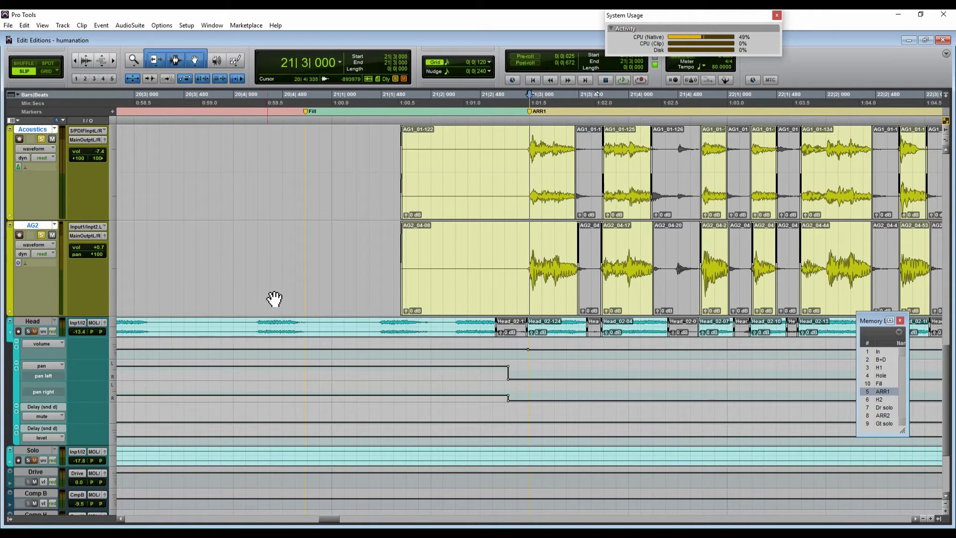
{"action": "key", "text": "space"}
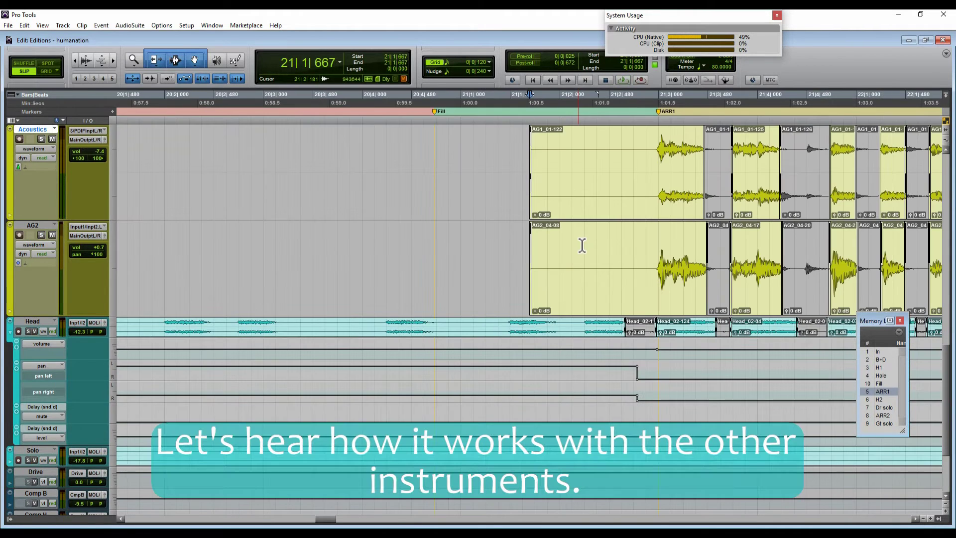
{"action": "key", "text": "space"}
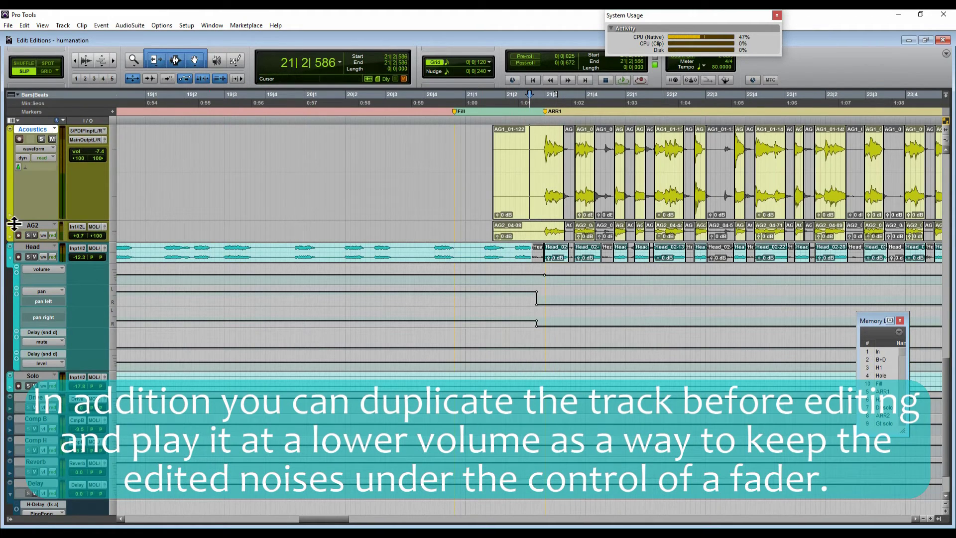
Create one new stereo audio track with its timebase set to ticks below the Acoustics track
{"action": "key", "text": "ctrl+shift+n"}
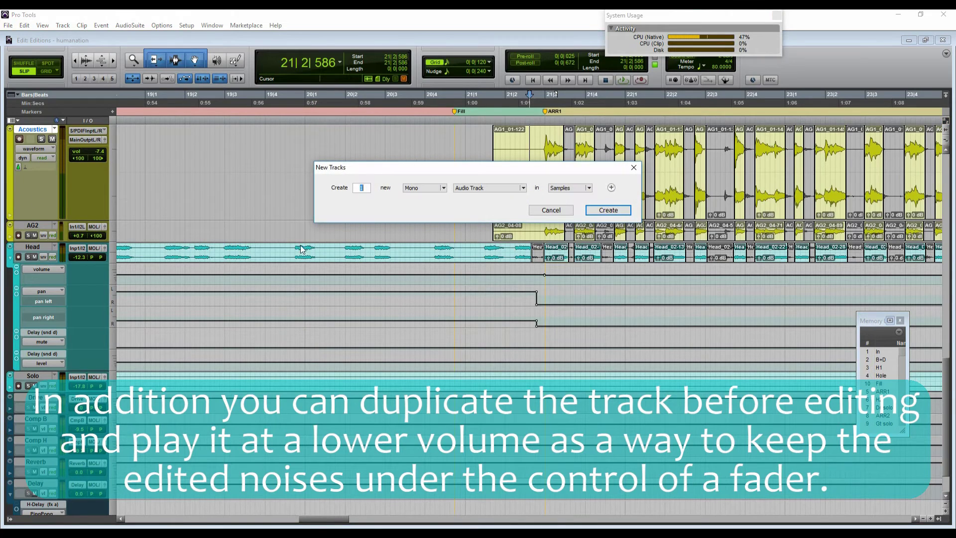
{"action": "left_click", "coordinate": [477, 191]}
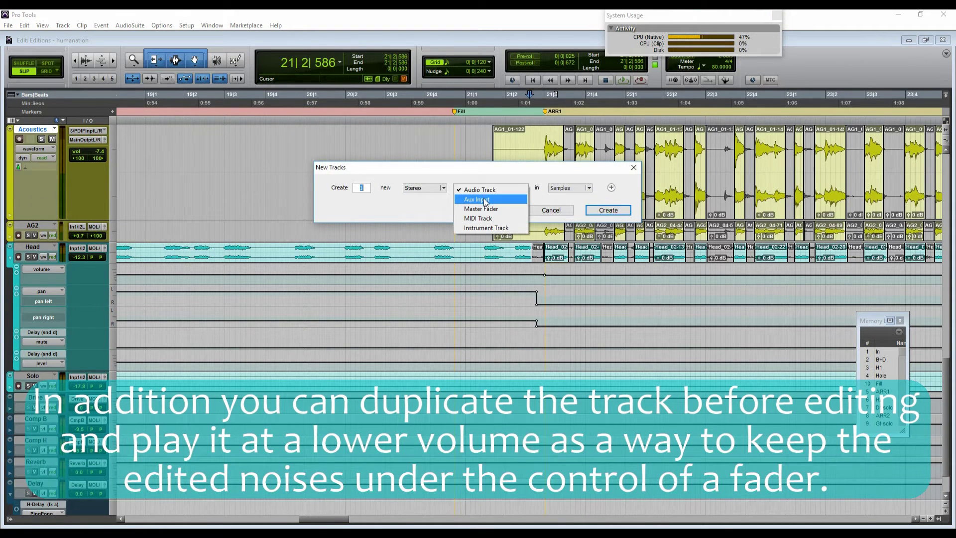
{"action": "left_click", "coordinate": [568, 189]}
{"action": "left_click", "coordinate": [591, 200]}
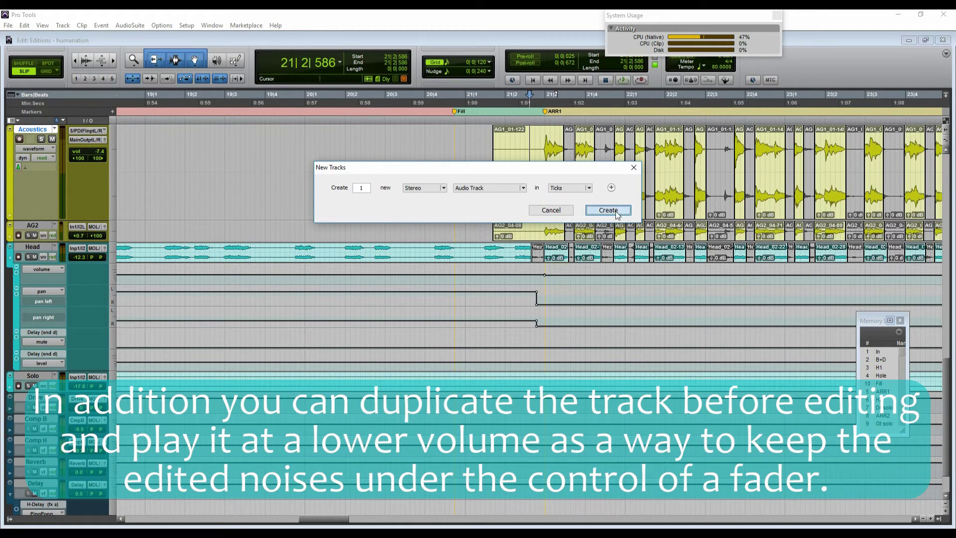
{"action": "left_click", "coordinate": [608, 210]}
Copy the first Acoustics clip onto Audio 1 and extend the copy's end to 29|4|274
{"action": "left_click", "coordinate": [530, 212]}
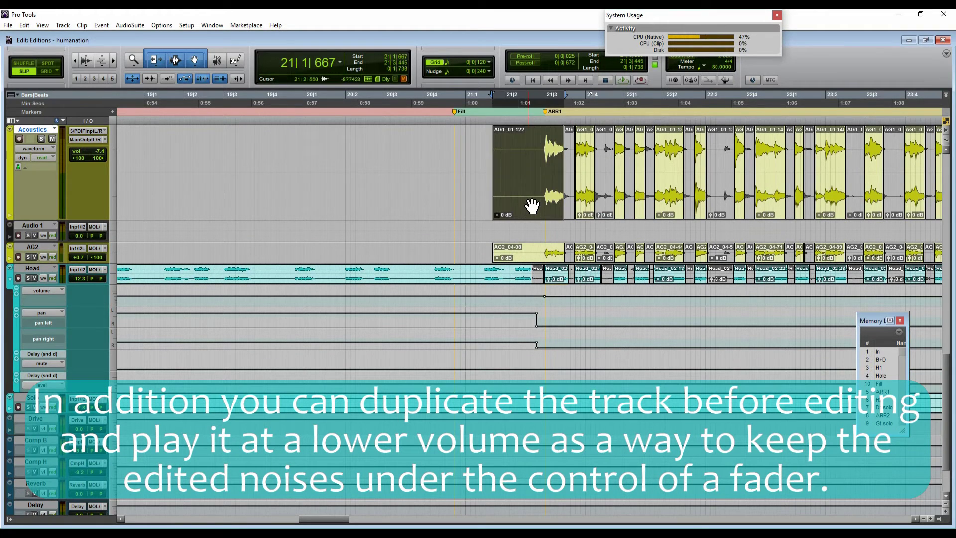
{"action": "left_click_drag", "start_coordinate": [530, 208], "coordinate": [540, 232]}
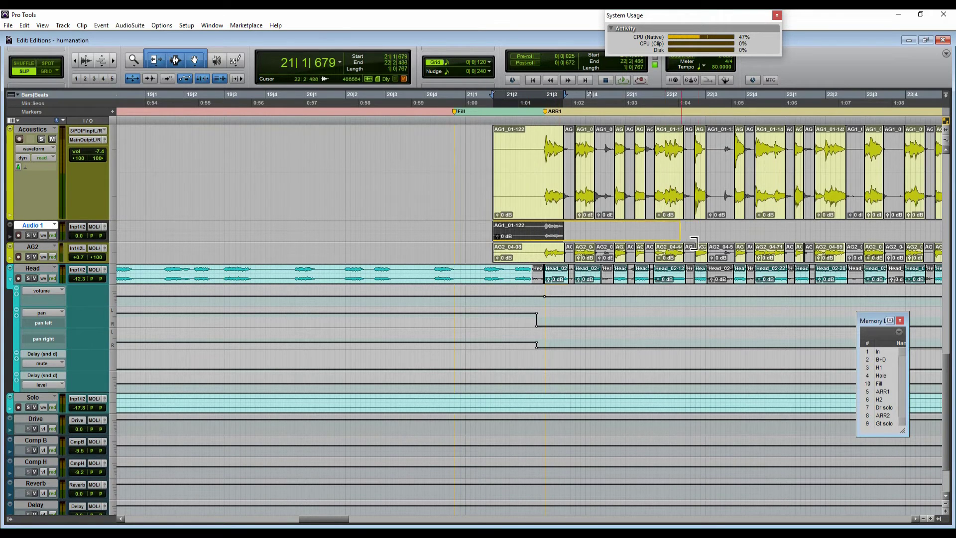
{"action": "left_click_drag", "start_coordinate": [694, 242], "coordinate": [758, 244]}
{"action": "key", "text": "r"}
{"action": "key", "text": "r"}
{"action": "key", "text": "r"}
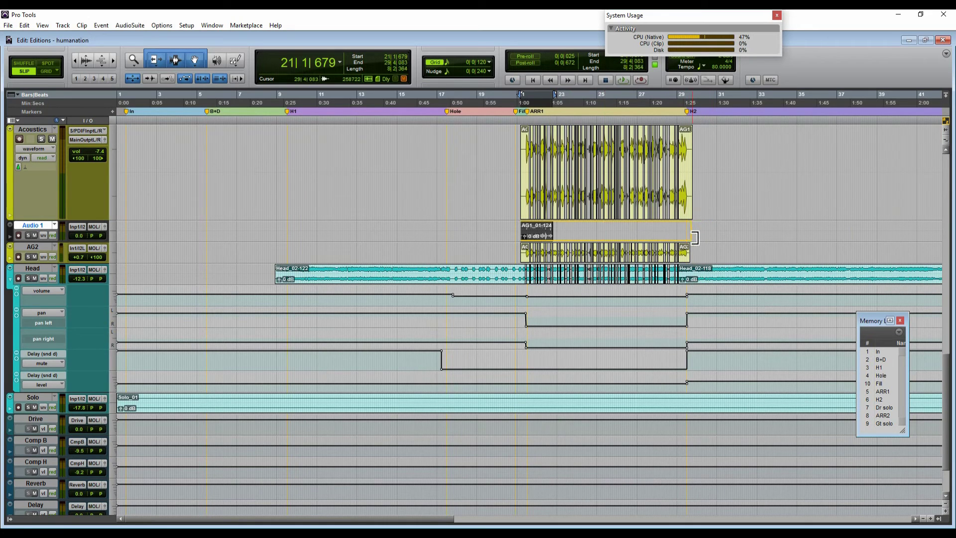
{"action": "left_click_drag", "start_coordinate": [696, 238], "coordinate": [699, 238]}
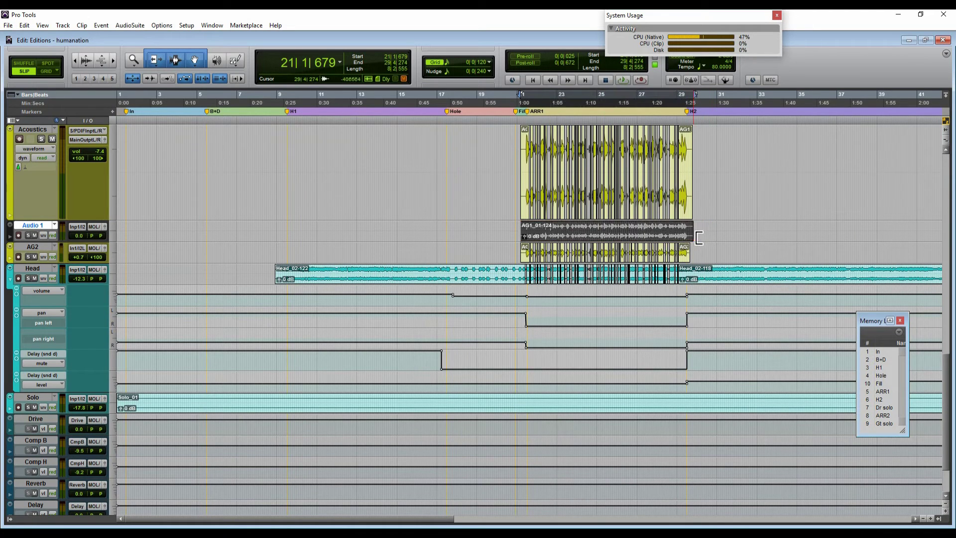
Enlarge the Acoustics and Audio 1 tracks and play them back together from 21|2|861
{"action": "double_click", "coordinate": [517, 167]}
{"action": "key", "text": "e"}
{"action": "key", "text": "t"}
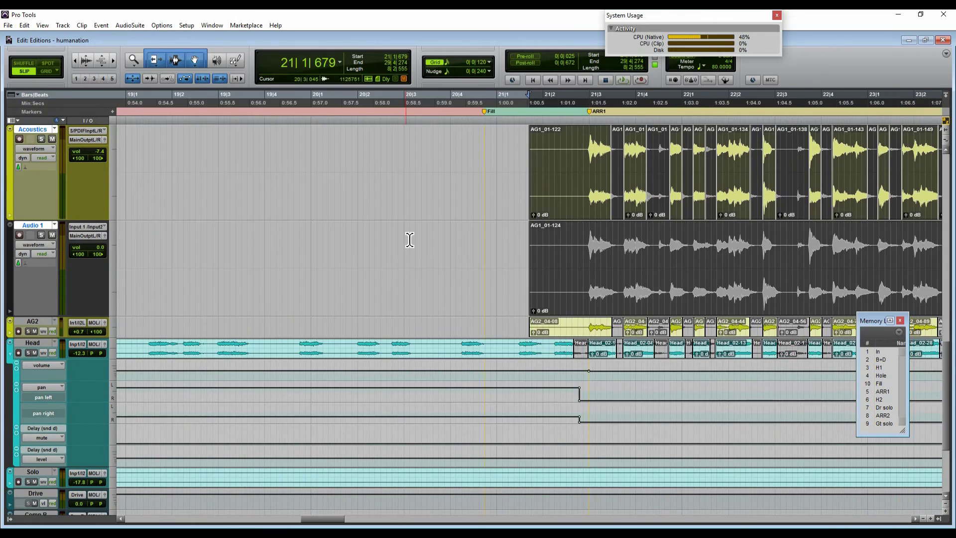
{"action": "left_click", "coordinate": [581, 156]}
{"action": "key", "text": "t"}
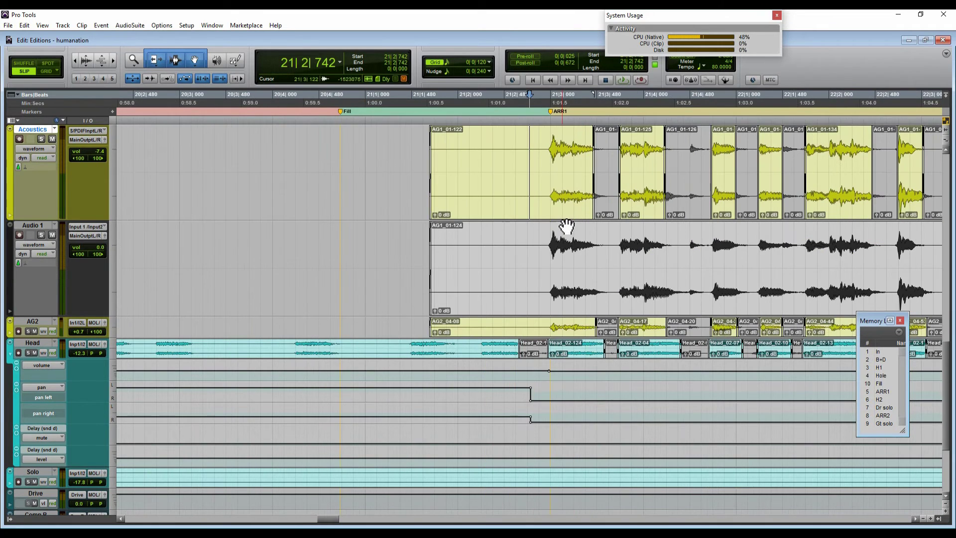
{"action": "left_click", "coordinate": [543, 252]}
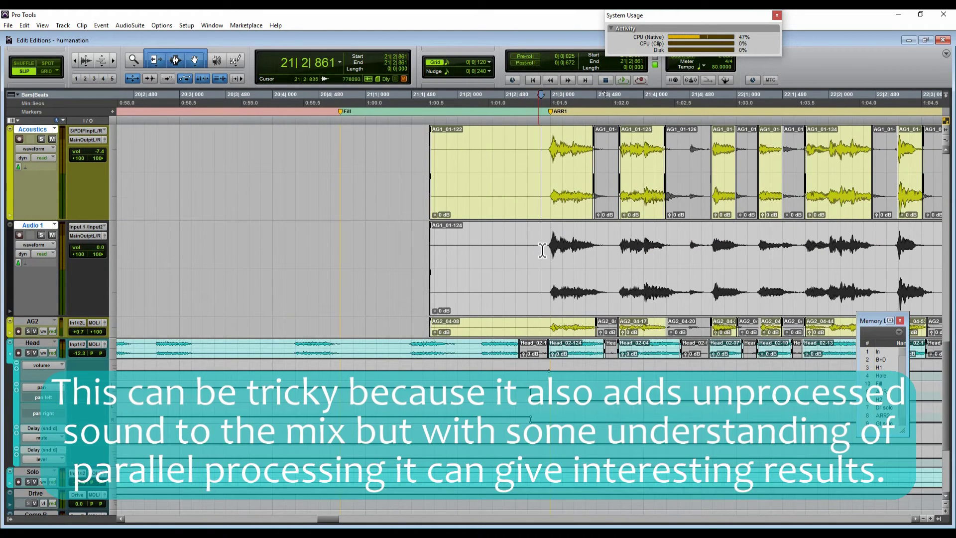
{"action": "key", "text": "space"}
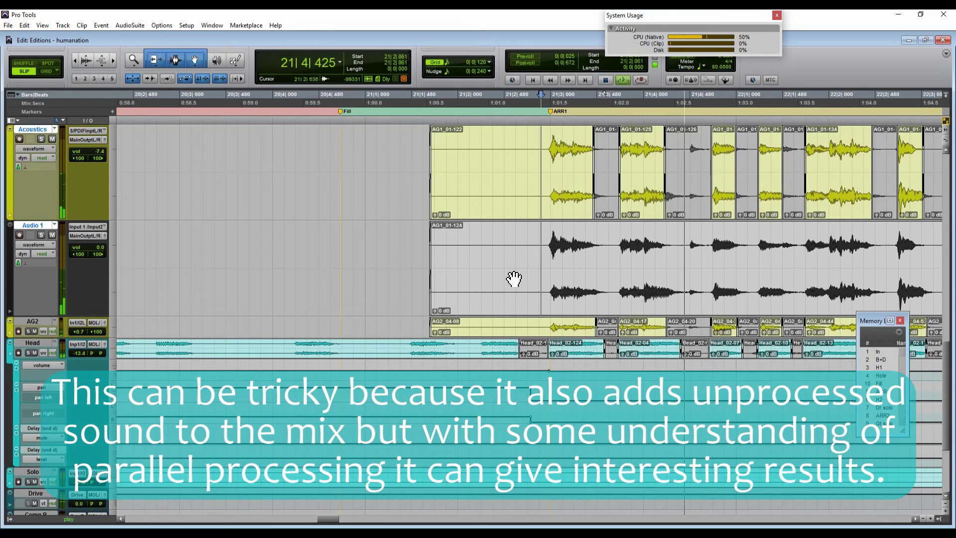
Open the Audio 1 output window, lower its volume fader to the minimum and solo the track for playback
{"action": "left_click", "coordinate": [105, 236]}
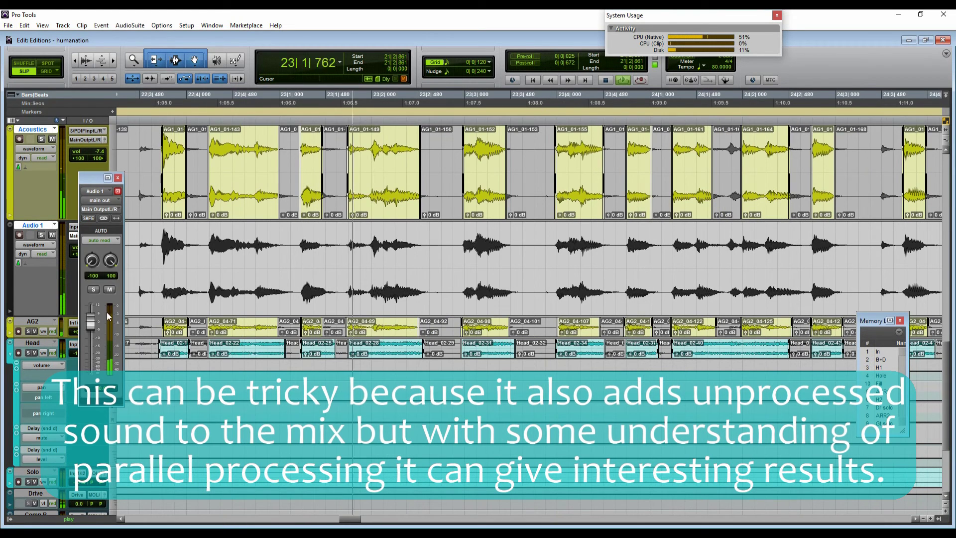
{"action": "left_click_drag", "start_coordinate": [93, 321], "coordinate": [92, 380]}
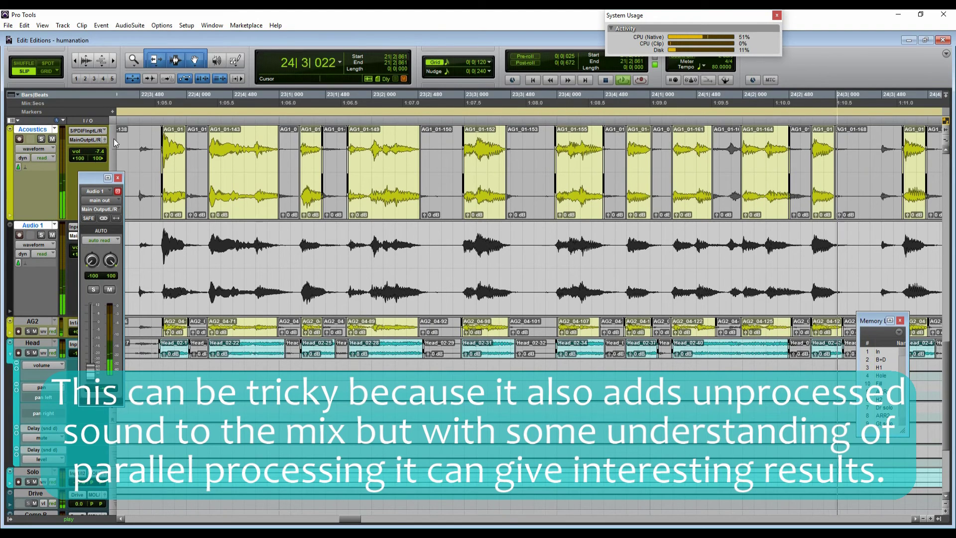
{"action": "key", "text": "space"}
{"action": "left_click", "coordinate": [93, 289]}
{"action": "key", "text": "space"}
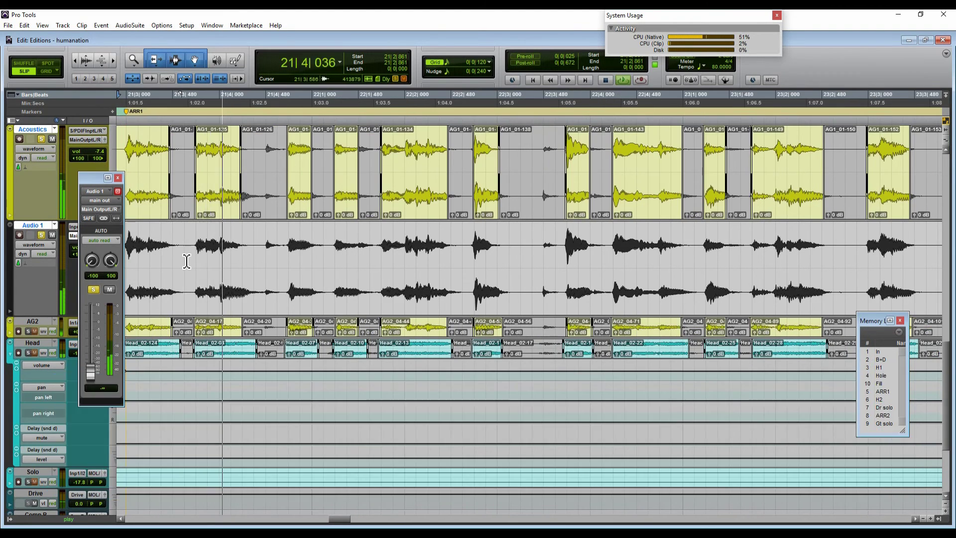
Play back from 21|2|819, raising the Audio 1 volume to -19.5 dB and toggling its mute to compare the sound
{"action": "key", "text": "space"}
{"action": "key", "text": "ctrl+]"}
{"action": "key", "text": "ctrl+]"}
{"action": "left_click", "coordinate": [517, 155]}
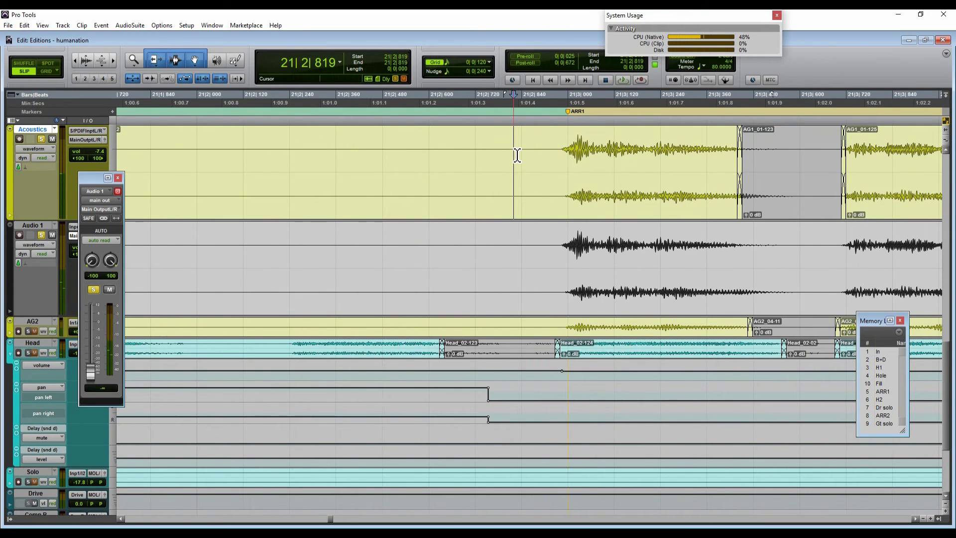
{"action": "key", "text": "ctrl+]"}
{"action": "key", "text": "space"}
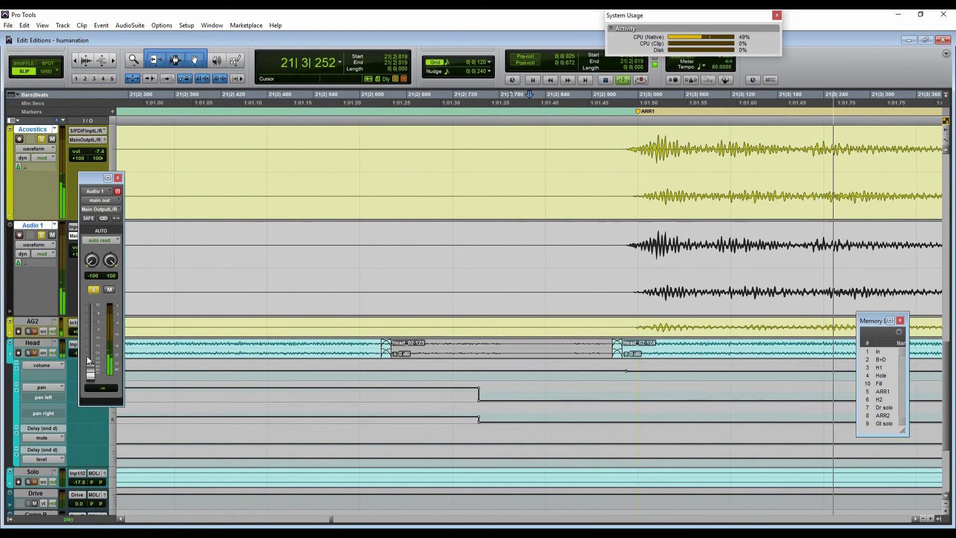
{"action": "left_click_drag", "start_coordinate": [91, 372], "coordinate": [96, 353]}
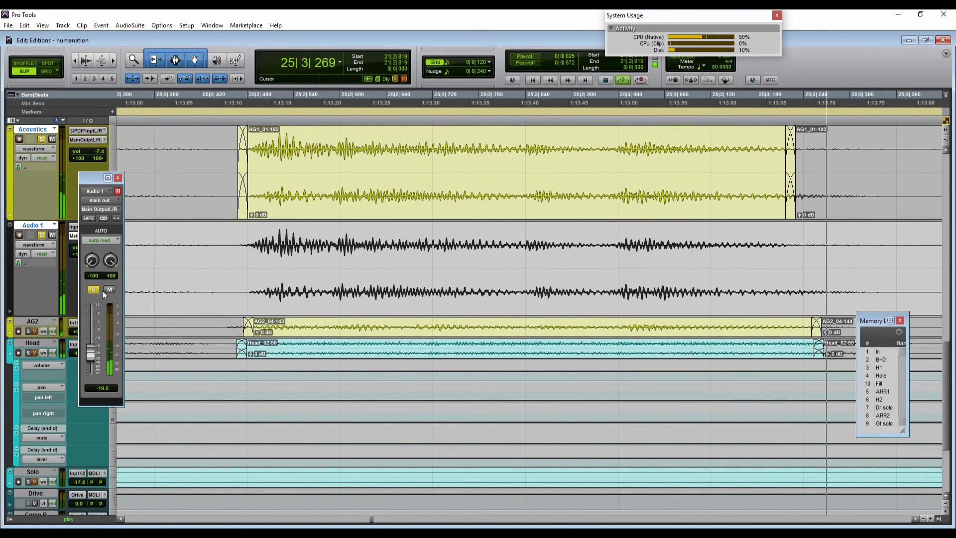
{"action": "left_click", "coordinate": [105, 292]}
{"action": "left_click", "coordinate": [109, 291]}
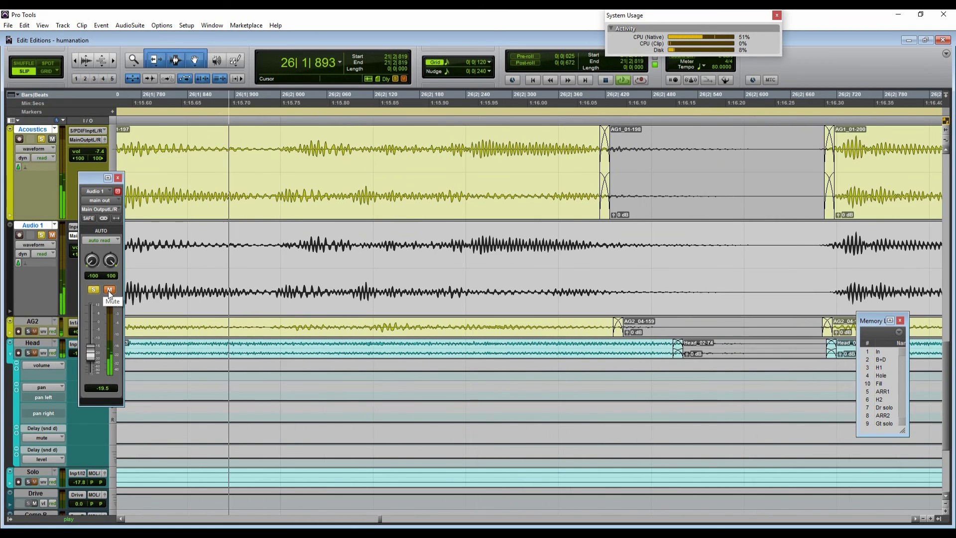